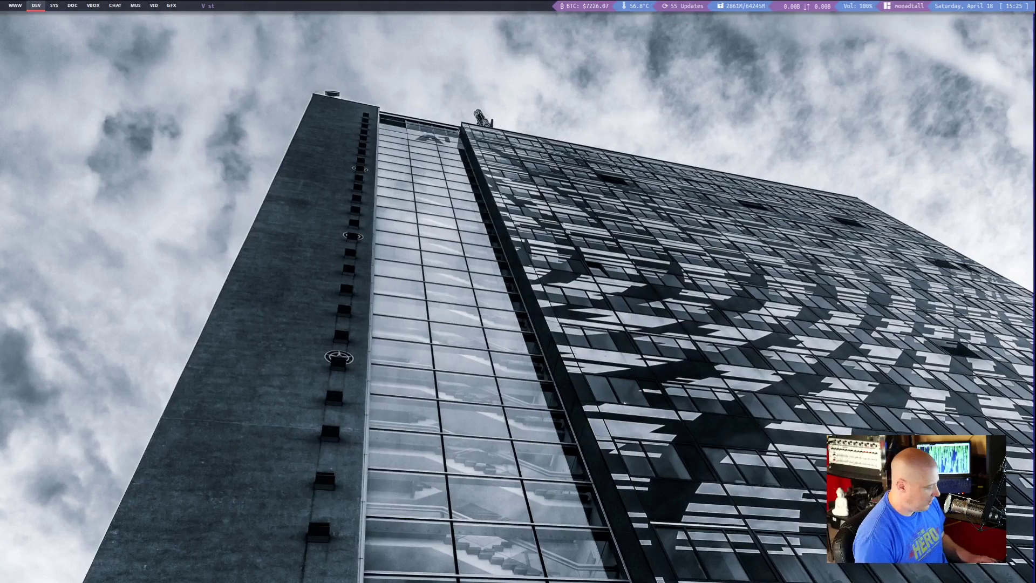
Step: Open a new st terminal, enlarge its text, and run man xprop
{"action": "key", "text": "super+Return"}
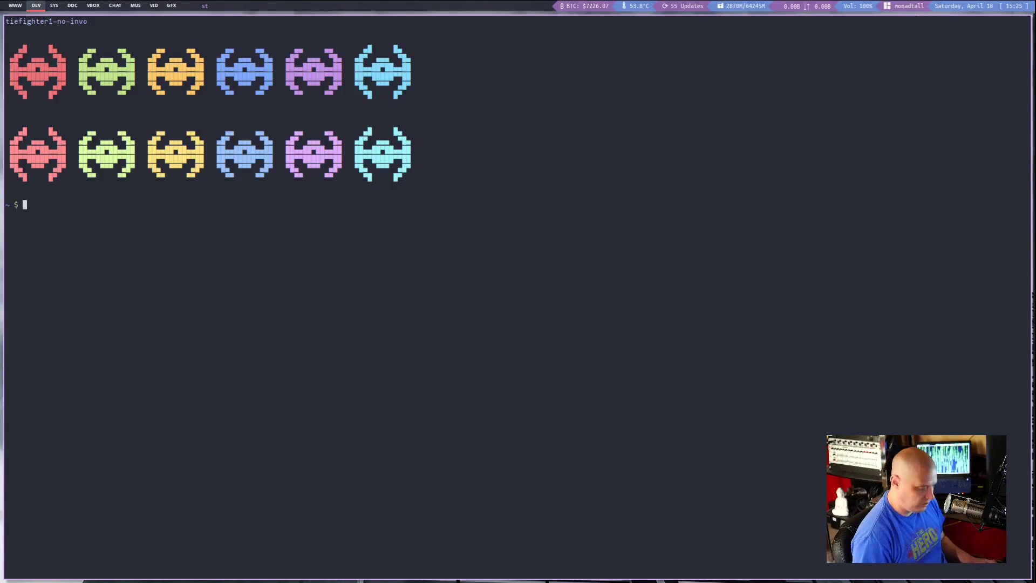
{"action": "key", "text": "ctrl+shift+Page_Up"}
{"action": "key", "text": "ctrl+shift+Page_Up"}
{"action": "key", "text": "ctrl+shift+Page_Up"}
{"action": "key", "text": "ctrl+shift+Page_Up"}
{"action": "key", "text": "ctrl+shift+Page_Up"}
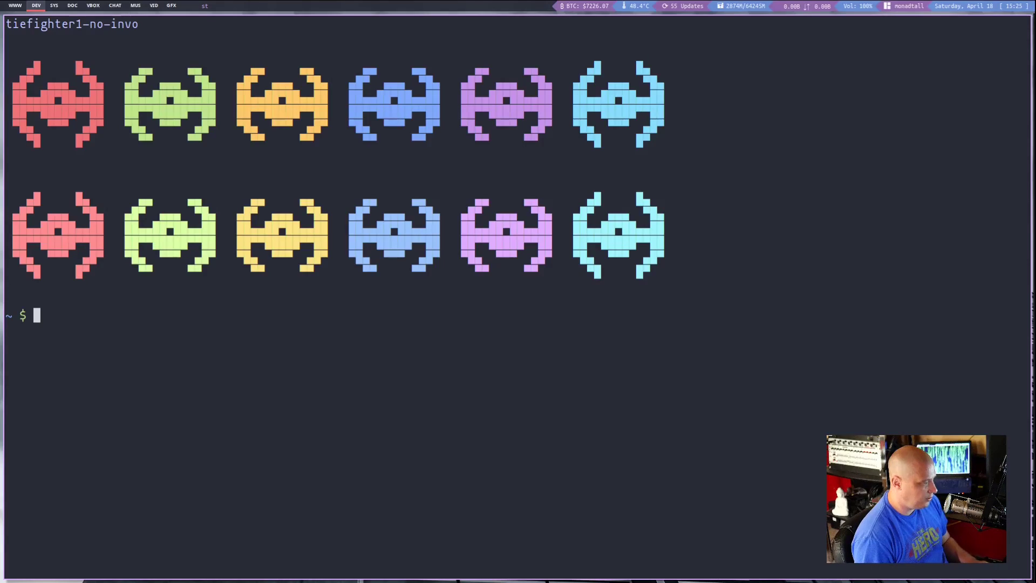
{"action": "type", "text": "man "}
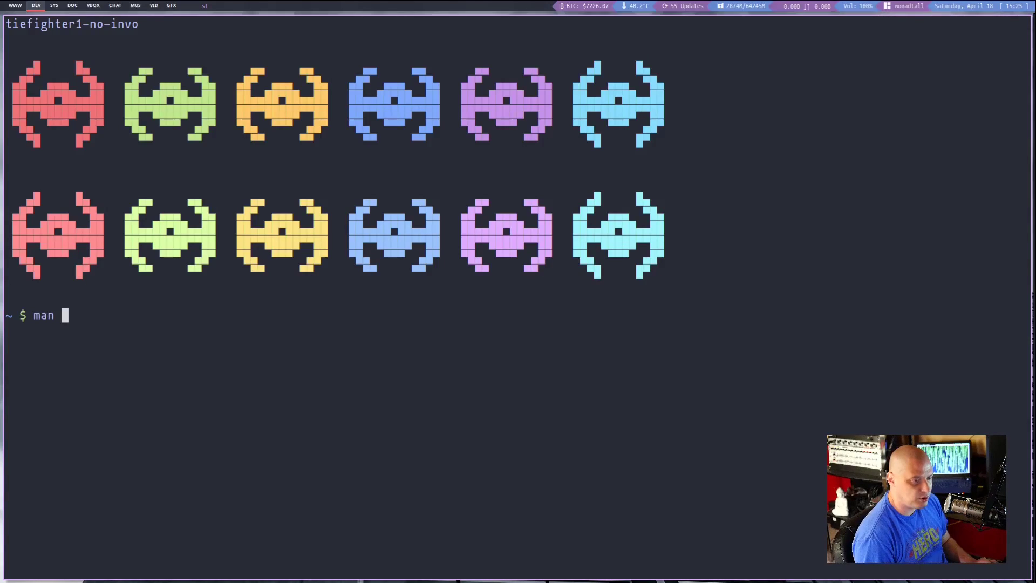
{"action": "type", "text": "xprop"}
{"action": "key", "text": "Return"}
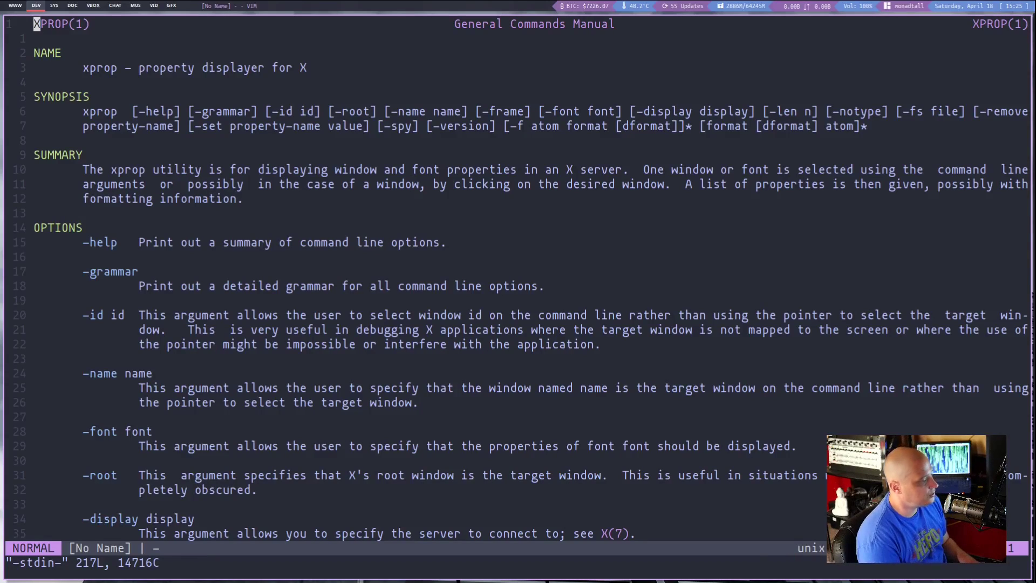
Step: Scroll the xprop manual past -remove, -set and -spy to DESCRIPTION
{"action": "key", "text": "j"}
{"action": "key", "text": "j"}
{"action": "key", "text": "j"}
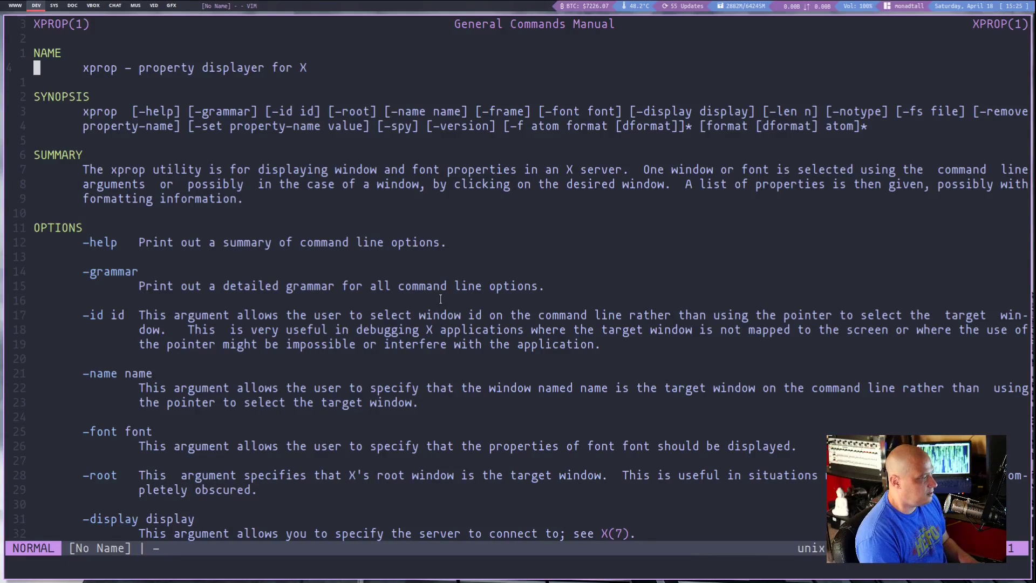
{"action": "scroll", "coordinate": [452, 293], "scroll_direction": "down", "scroll_amount": 3}
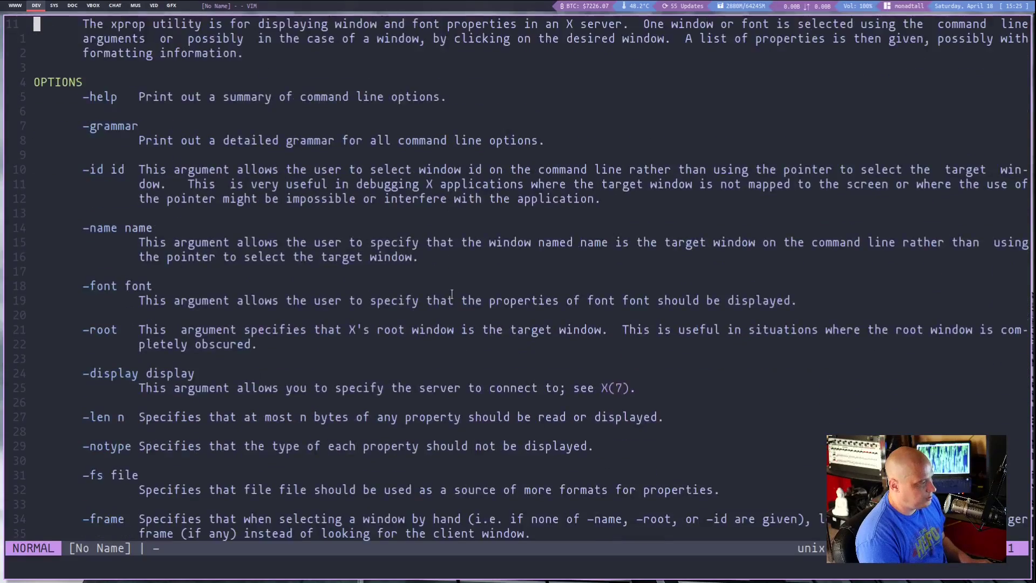
{"action": "scroll", "coordinate": [452, 293], "scroll_direction": "down", "scroll_amount": 10}
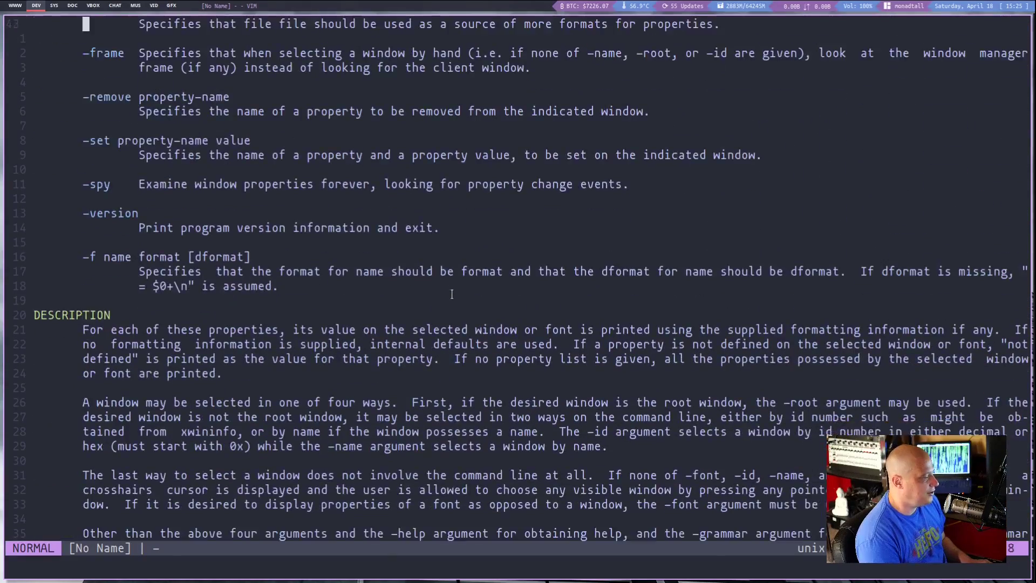
{"action": "scroll", "coordinate": [452, 293], "scroll_direction": "down", "scroll_amount": 1}
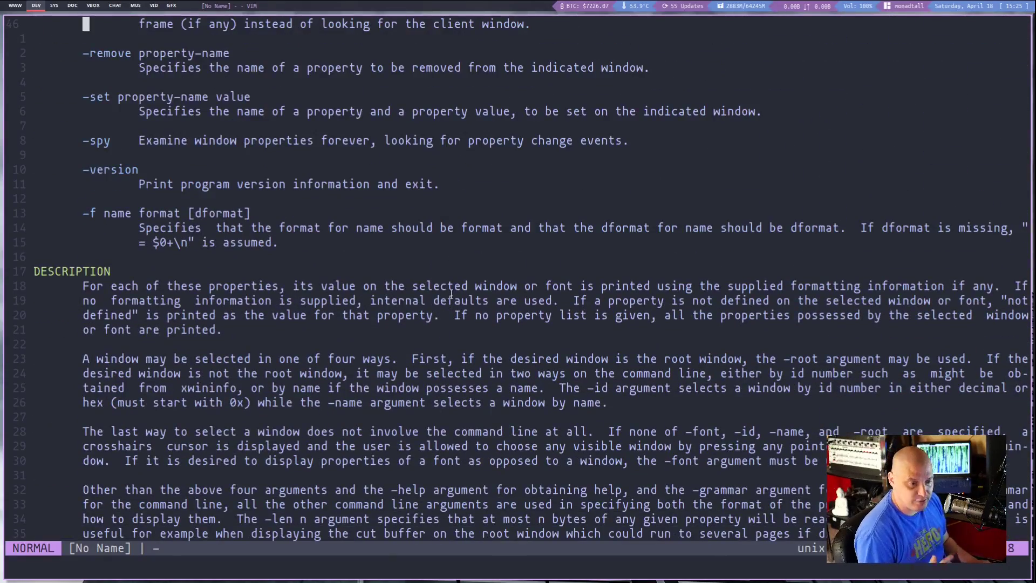
Step: Quit the manual, run xprop, and pick the st window to print its properties
{"action": "type", "text": "q"}
{"action": "type", "text": "x"}
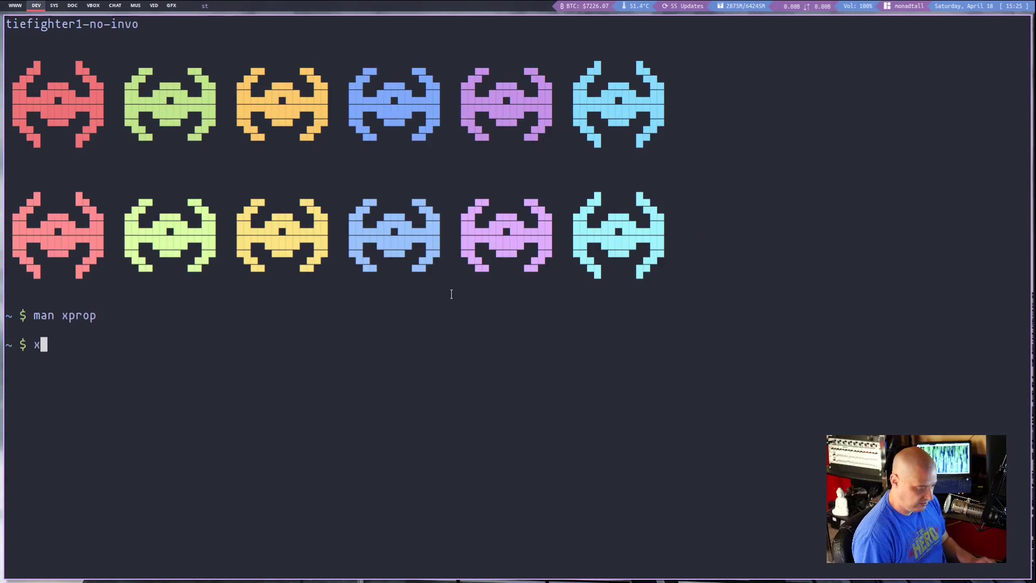
{"action": "type", "text": "prop"}
{"action": "key", "text": "Return"}
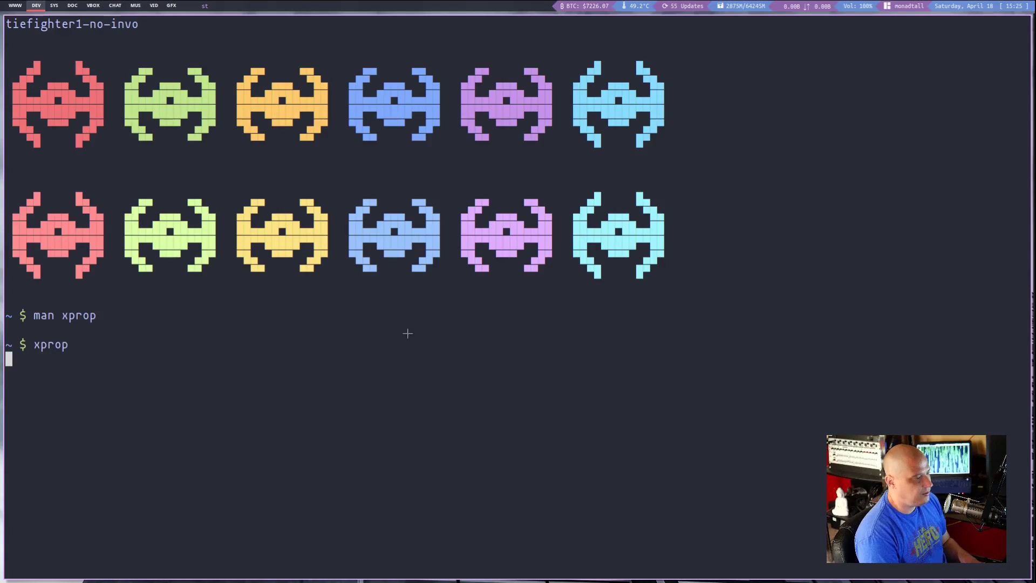
{"action": "left_click", "coordinate": [228, 324]}
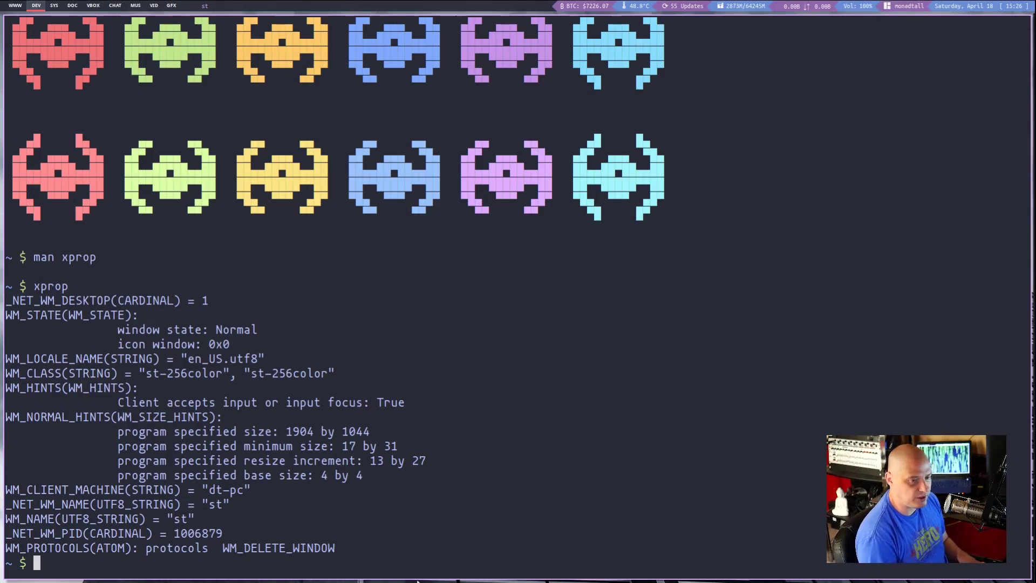
Step: Clear the terminal, then open the xset manual page and quit it with :q
{"action": "type", "text": "clear"}
{"action": "key", "text": "Return"}
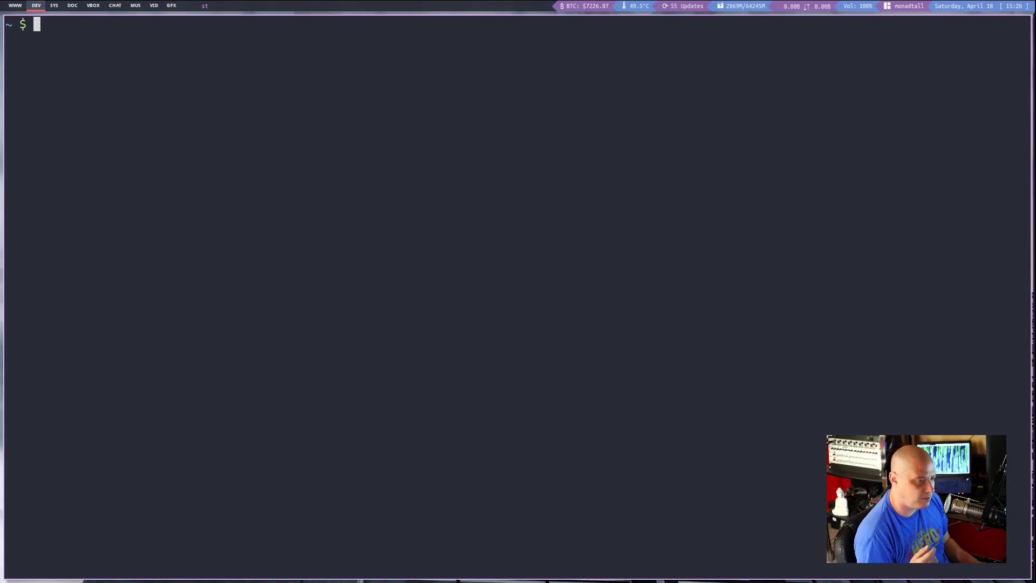
{"action": "type", "text": "man "}
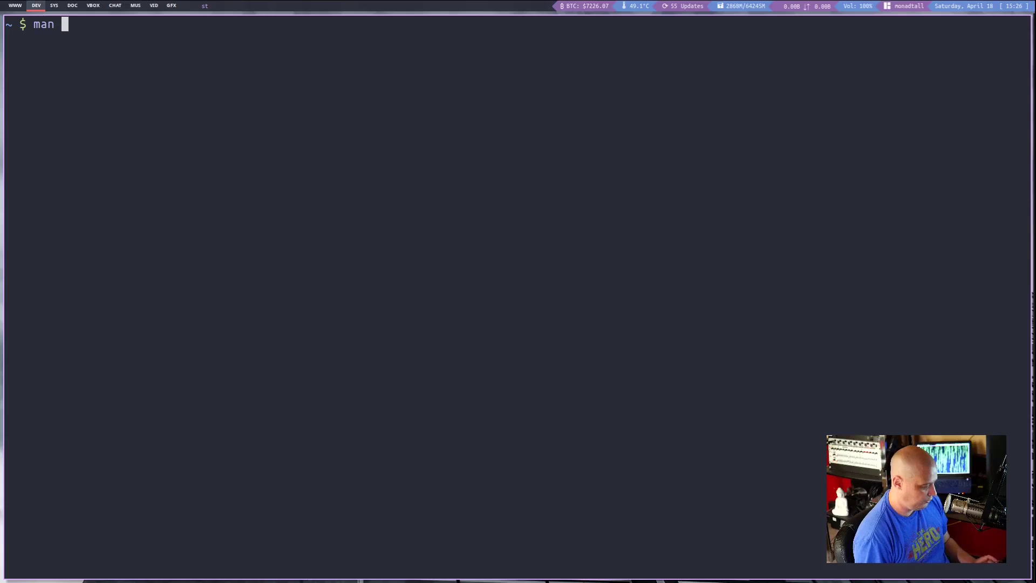
{"action": "type", "text": "xset"}
{"action": "key", "text": "Return"}
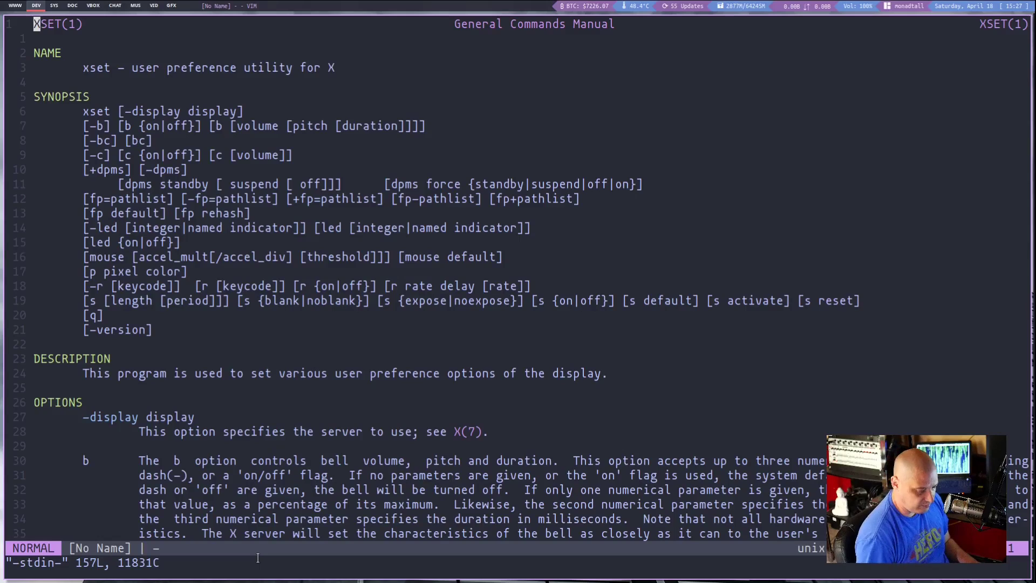
{"action": "type", "text": ":q"}
{"action": "key", "text": "Return"}
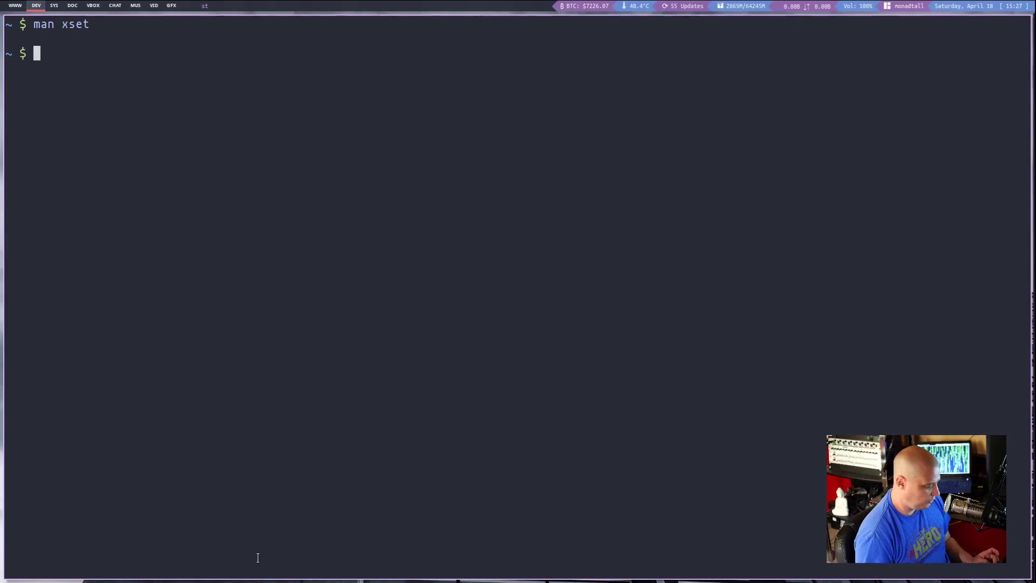
Step: Run xset s off and xset -dpms to disable the screensaver and DPMS
{"action": "type", "text": "xset "}
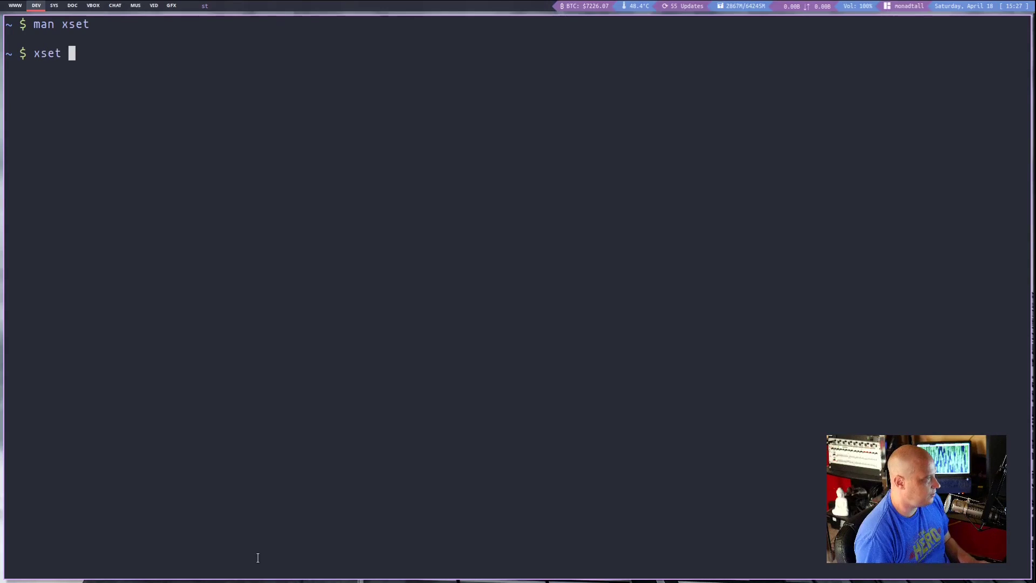
{"action": "type", "text": "s off"}
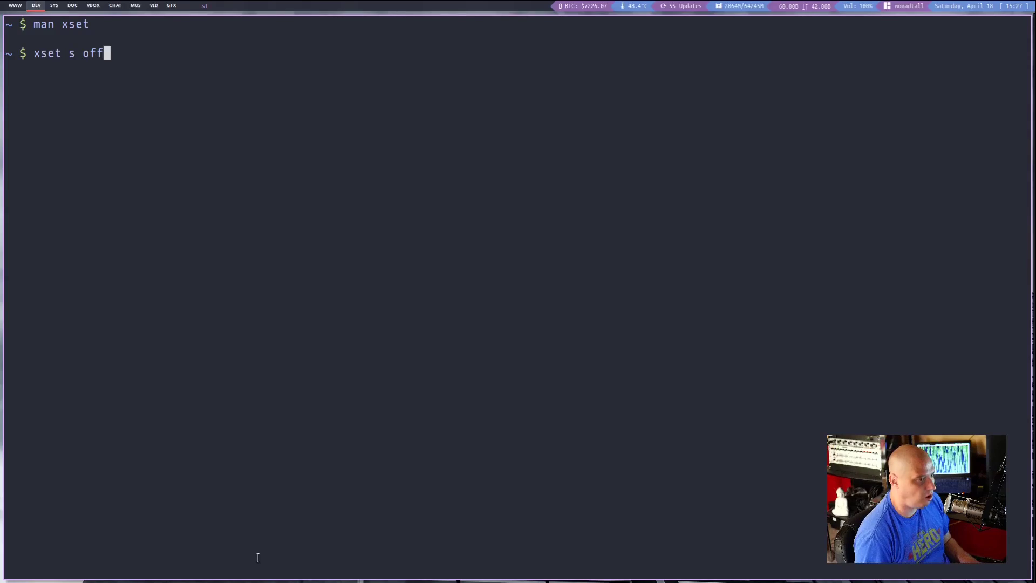
{"action": "key", "text": "Return"}
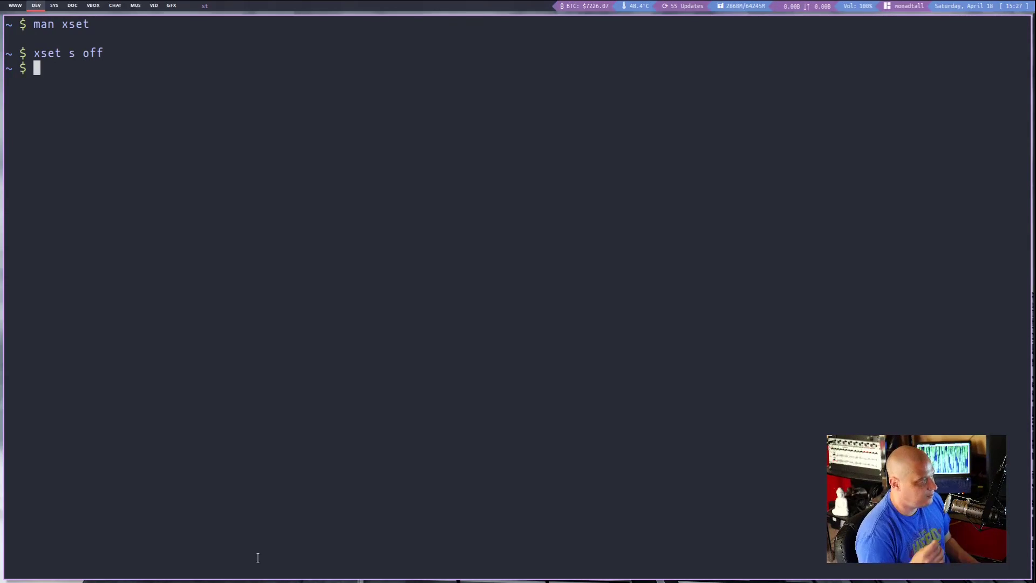
{"action": "type", "text": "xset -"}
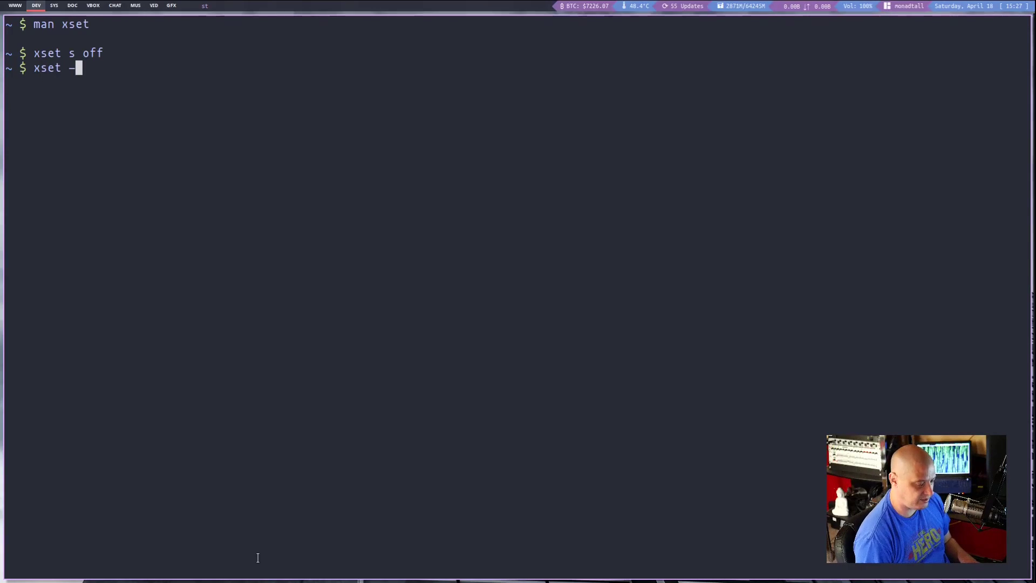
{"action": "type", "text": "dpms"}
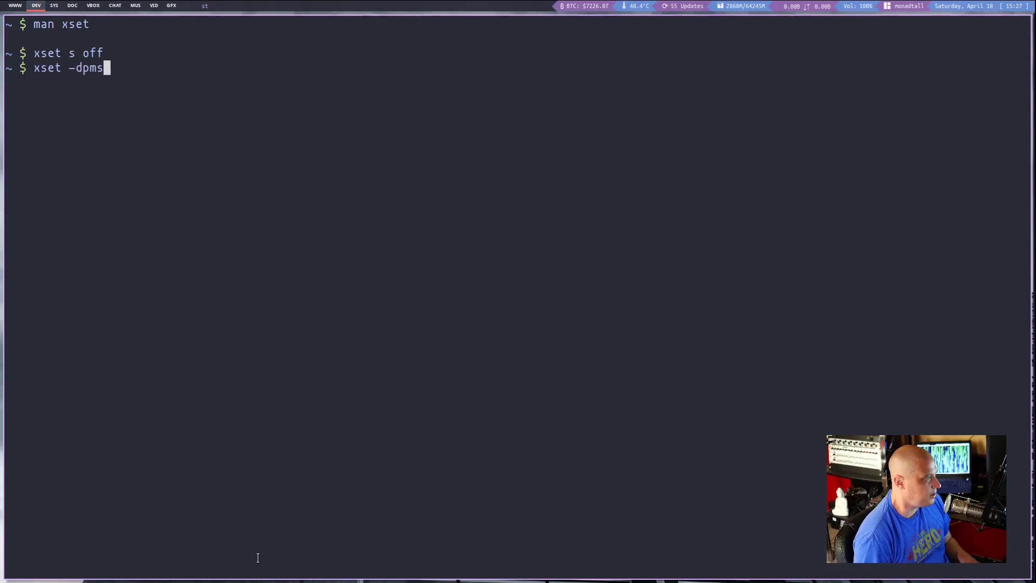
{"action": "key", "text": "Return"}
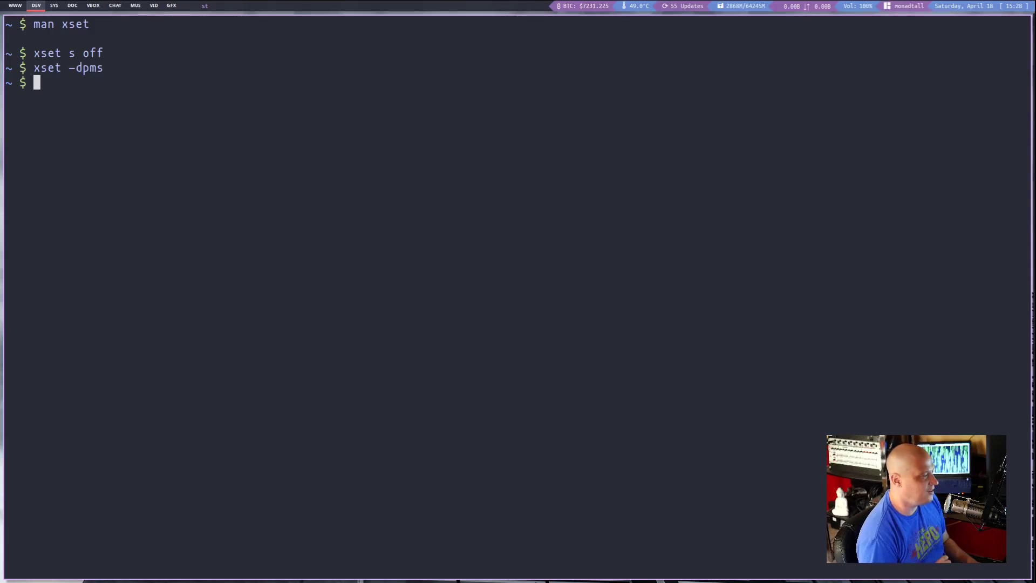
Step: Launch xcalc, shrink it into a floating window, move it, then close it
{"action": "type", "text": "xcalc"}
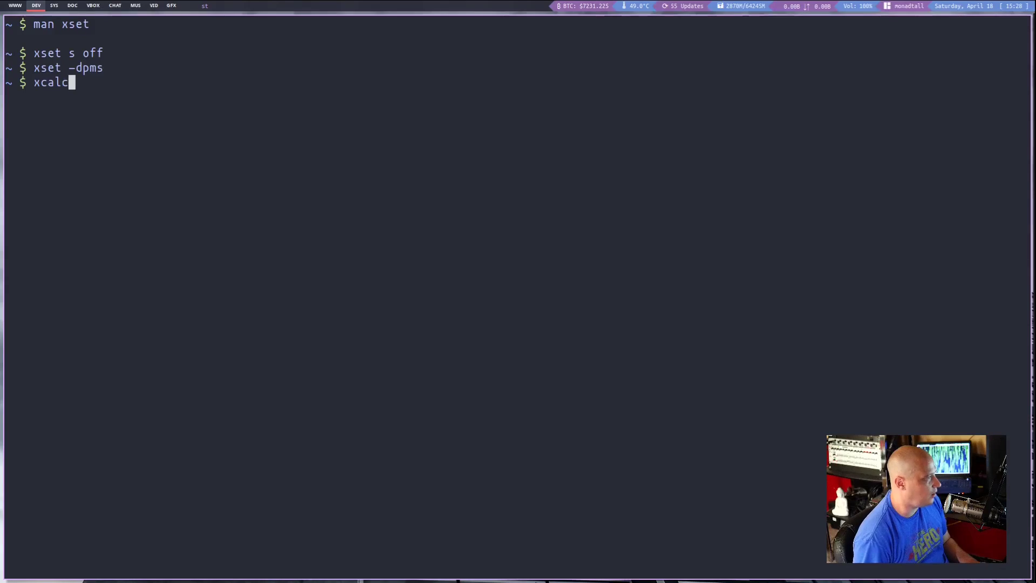
{"action": "key", "text": "Return"}
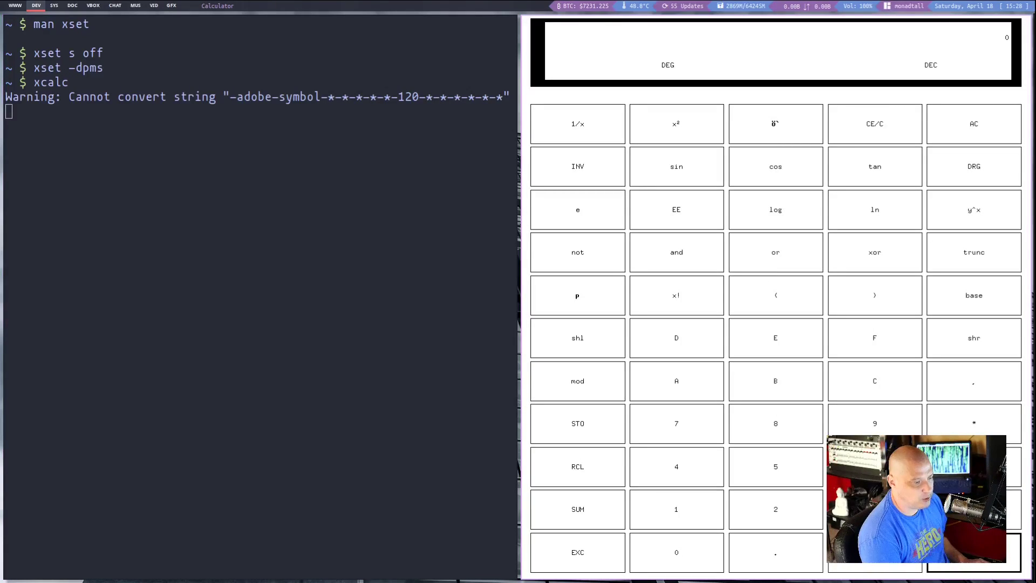
{"action": "left_click_drag", "start_coordinate": [1015, 553], "coordinate": [879, 339]}
{"action": "left_click_drag", "start_coordinate": [789, 255], "coordinate": [854, 360]}
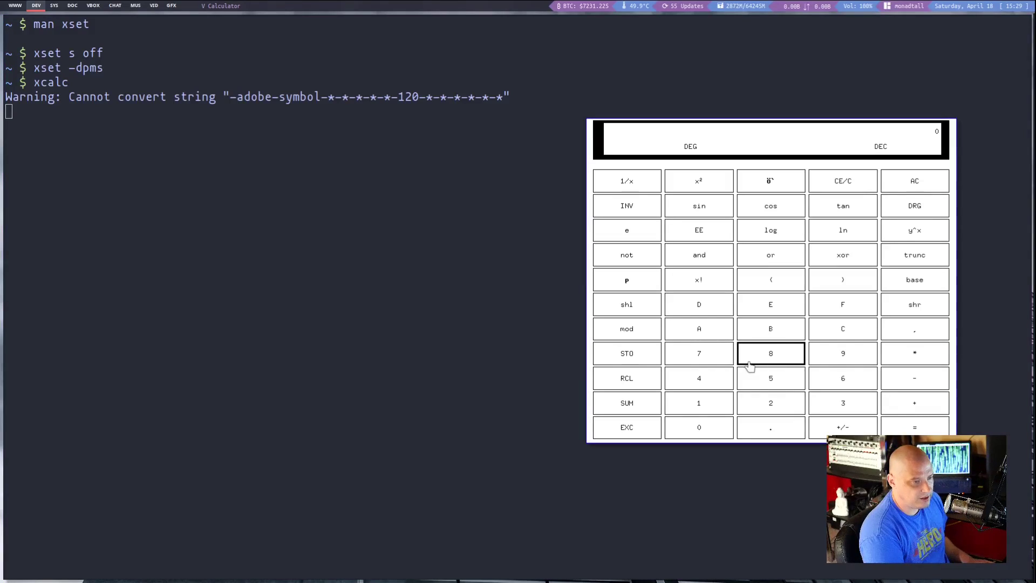
{"action": "key", "text": "super+shift+c"}
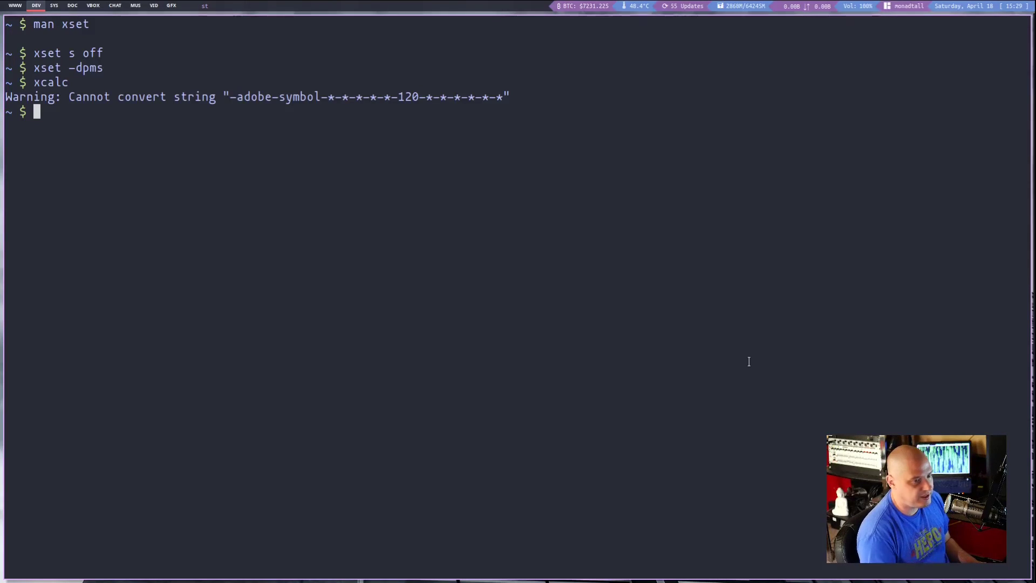
Step: Launch galculator, drag it into a floating window, then close it
{"action": "type", "text": "galcu"}
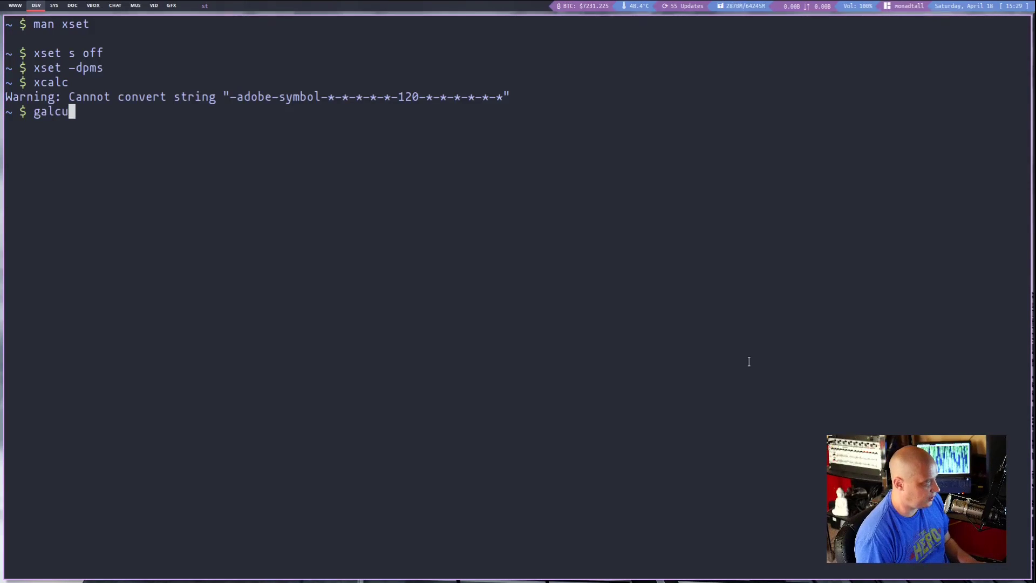
{"action": "type", "text": "lator"}
{"action": "key", "text": "Return"}
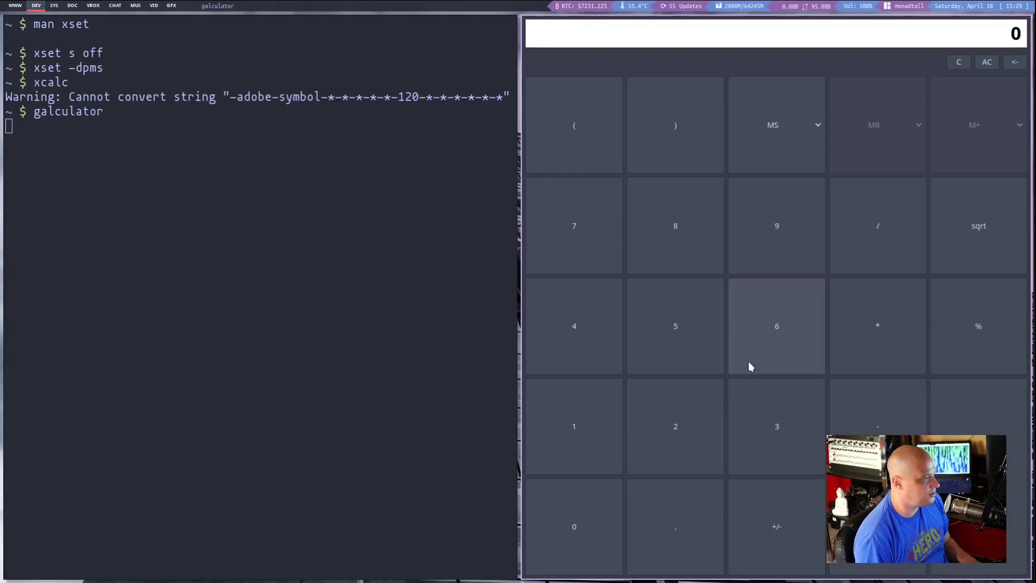
{"action": "left_click_drag", "start_coordinate": [777, 334], "coordinate": [778, 417]}
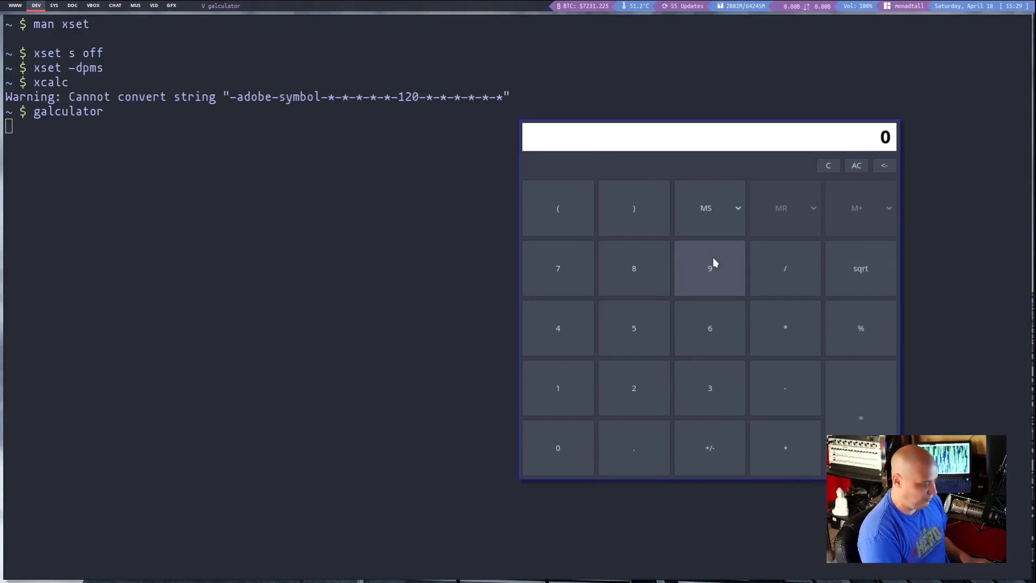
{"action": "key", "text": "super+shift+c"}
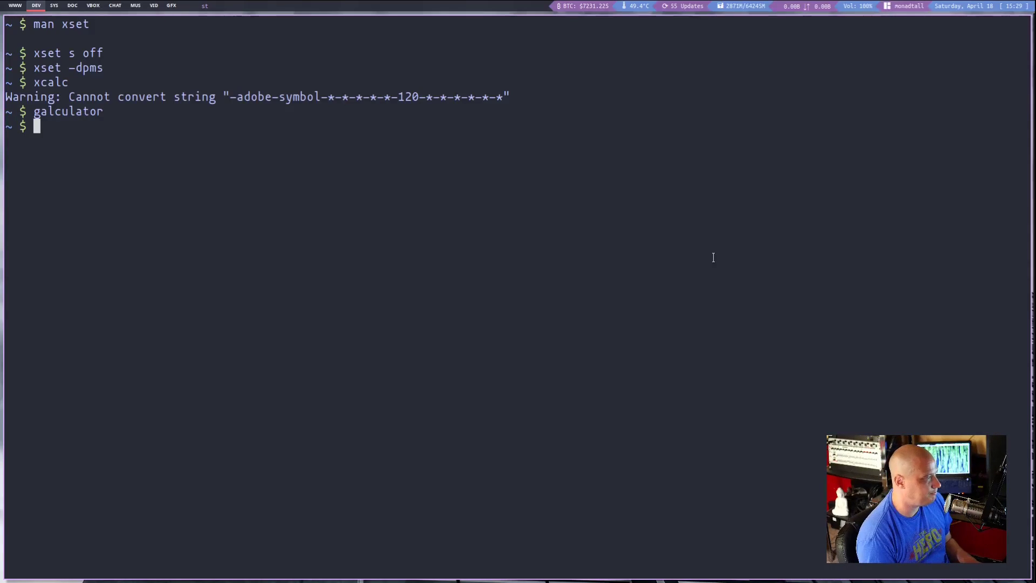
Step: Launch xclock, shrink it into a floating window, close it, then launch xedit
{"action": "type", "text": "xclock"}
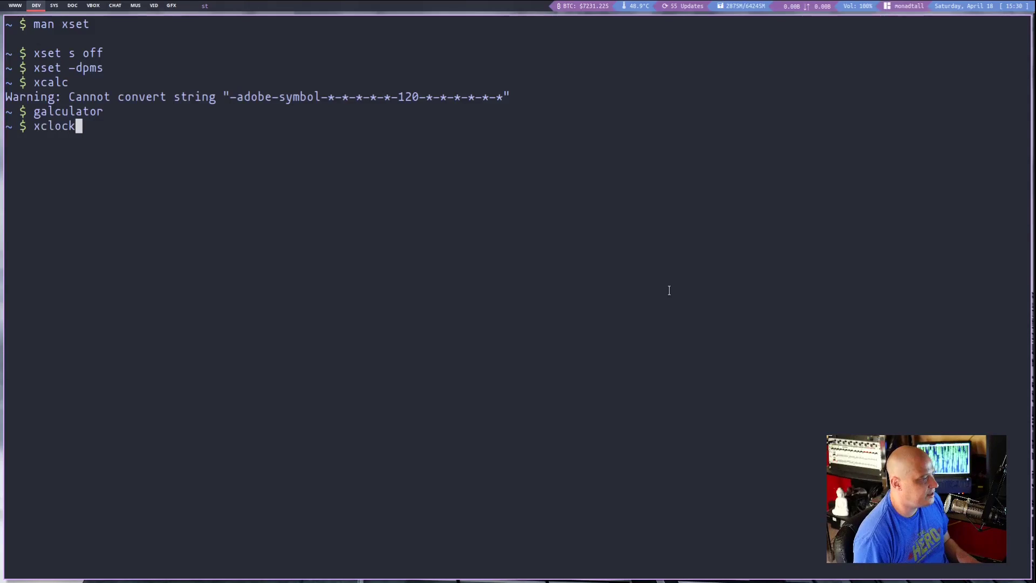
{"action": "key", "text": "Return"}
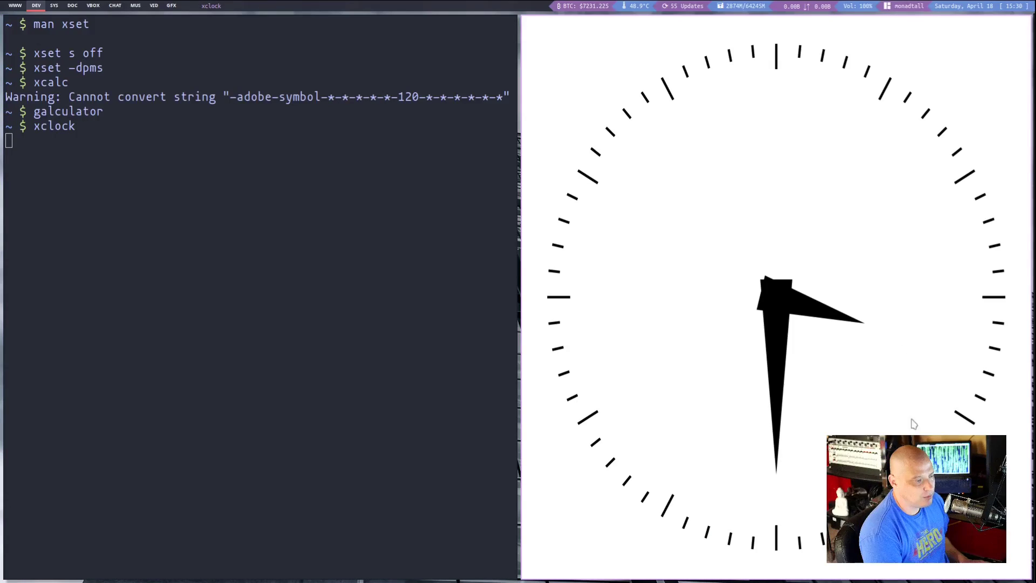
{"action": "left_click_drag", "start_coordinate": [936, 453], "coordinate": [873, 334]}
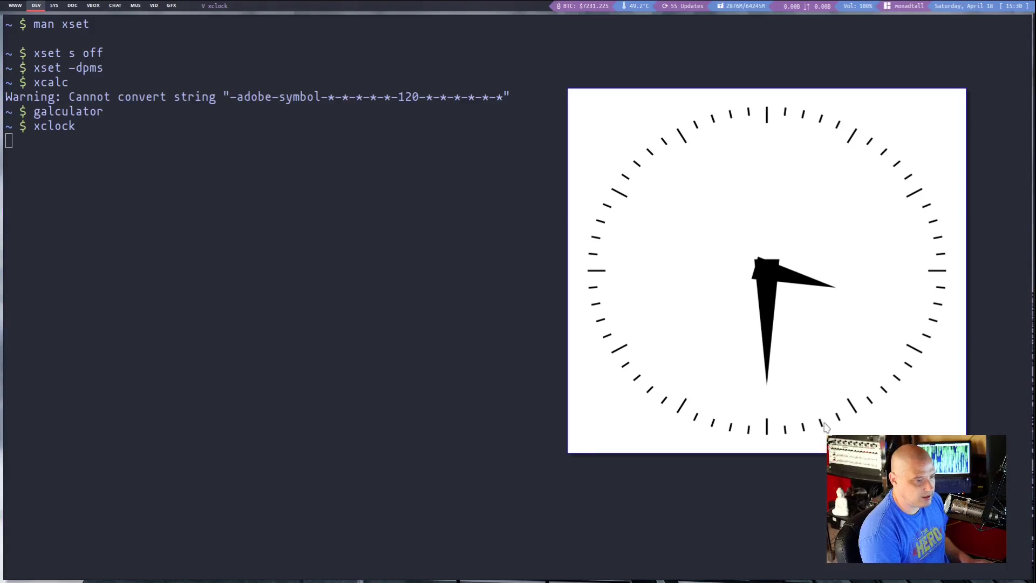
{"action": "key", "text": "super+shift+c"}
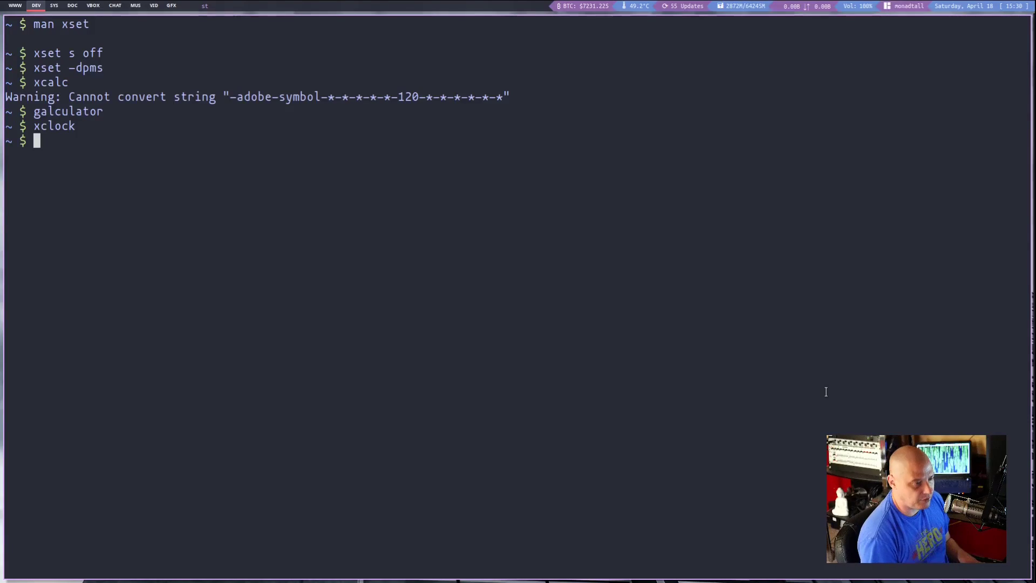
{"action": "type", "text": "xedit"}
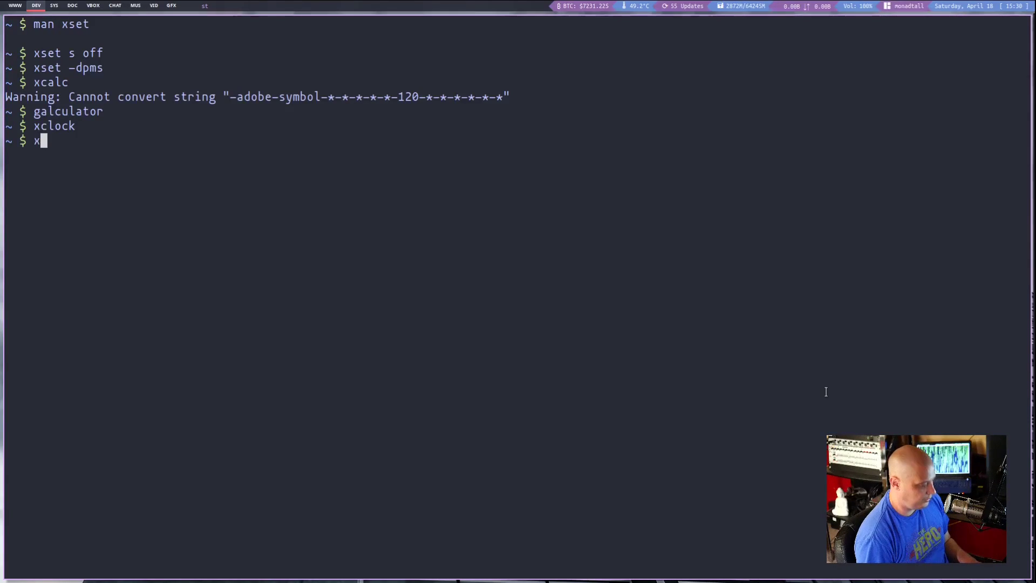
{"action": "key", "text": "Return"}
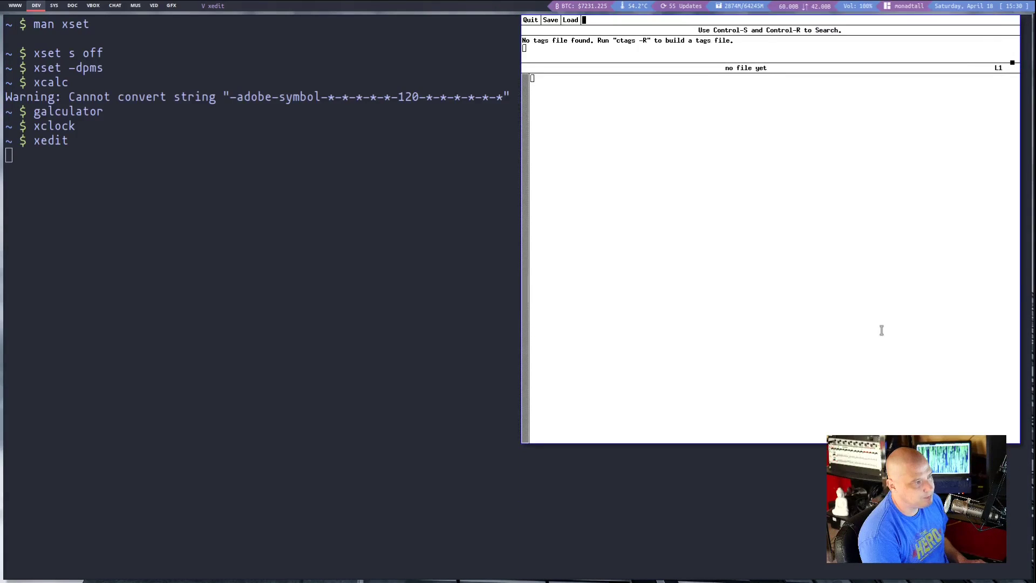
Step: Float and reposition the xedit window, focus its text area, then close it
{"action": "left_click_drag", "start_coordinate": [879, 329], "coordinate": [758, 400]}
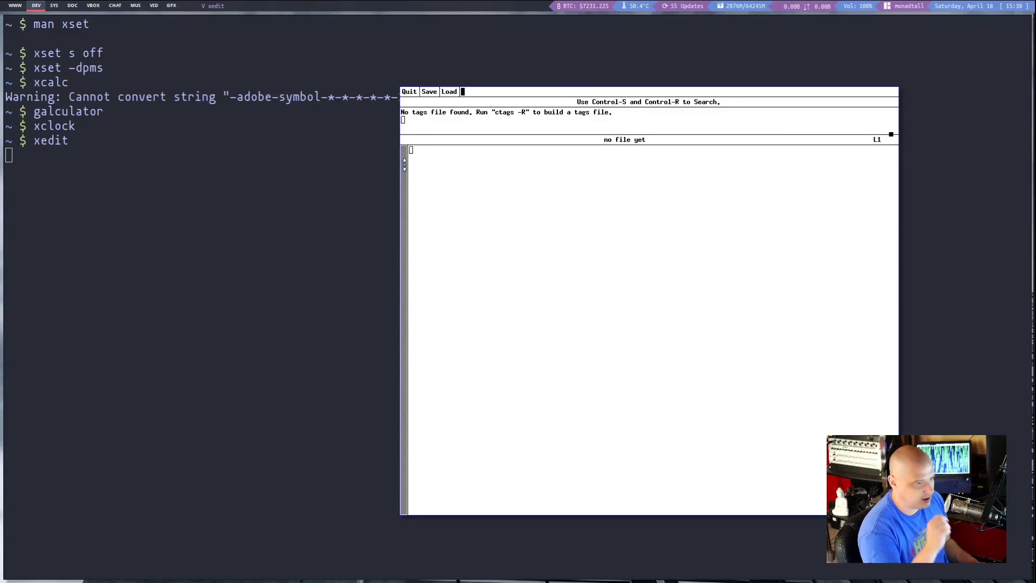
{"action": "left_click", "coordinate": [666, 313]}
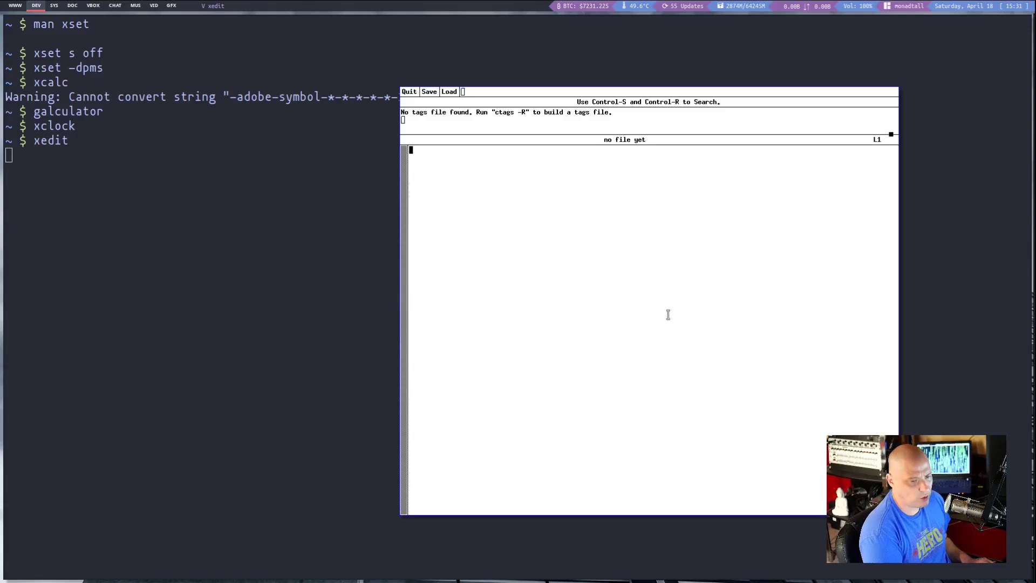
{"action": "key", "text": "super+shift+c"}
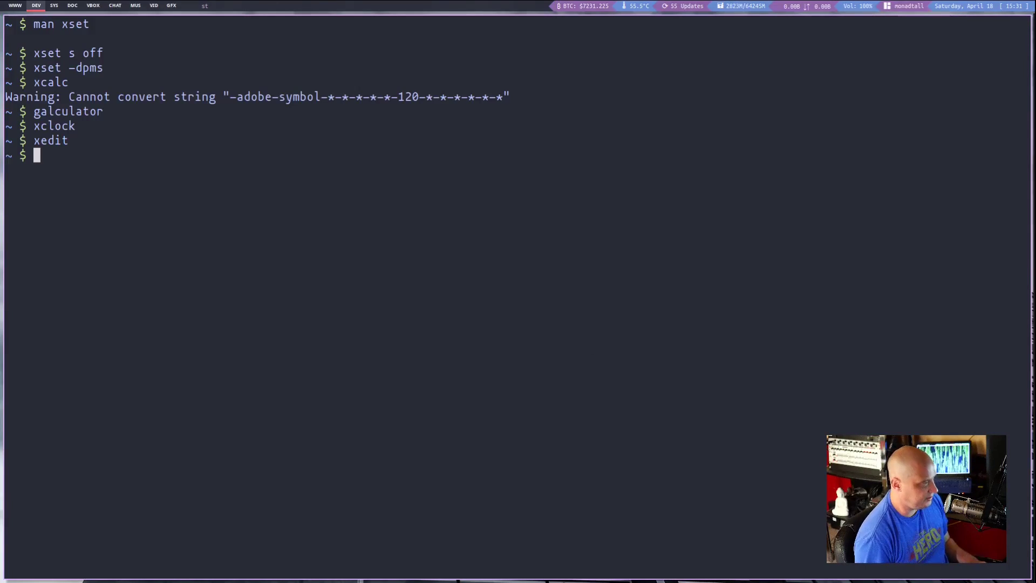
Step: Launch xeyes, float it, move and shrink the window, then close it
{"action": "type", "text": "xe"}
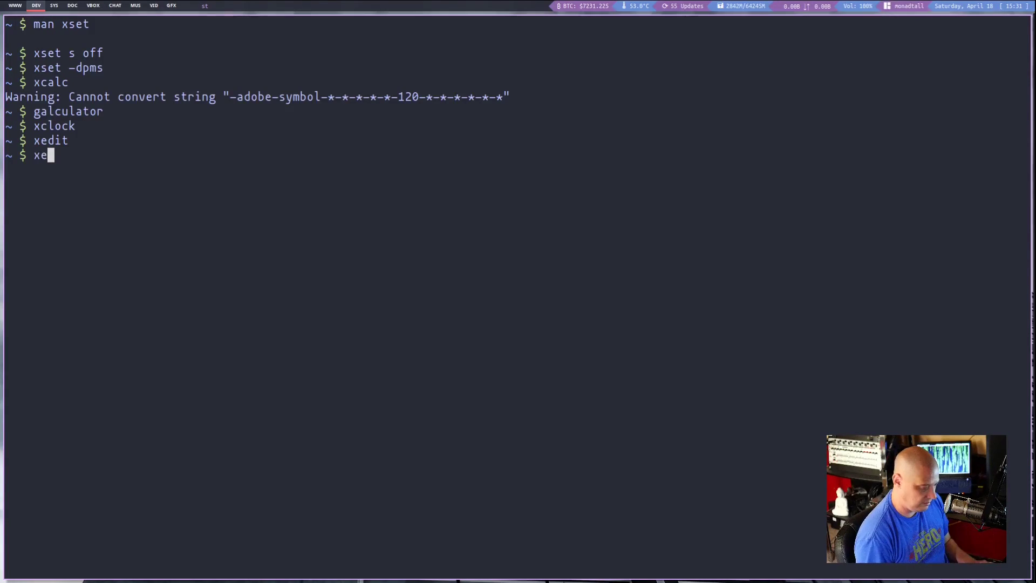
{"action": "type", "text": "yes"}
{"action": "key", "text": "Return"}
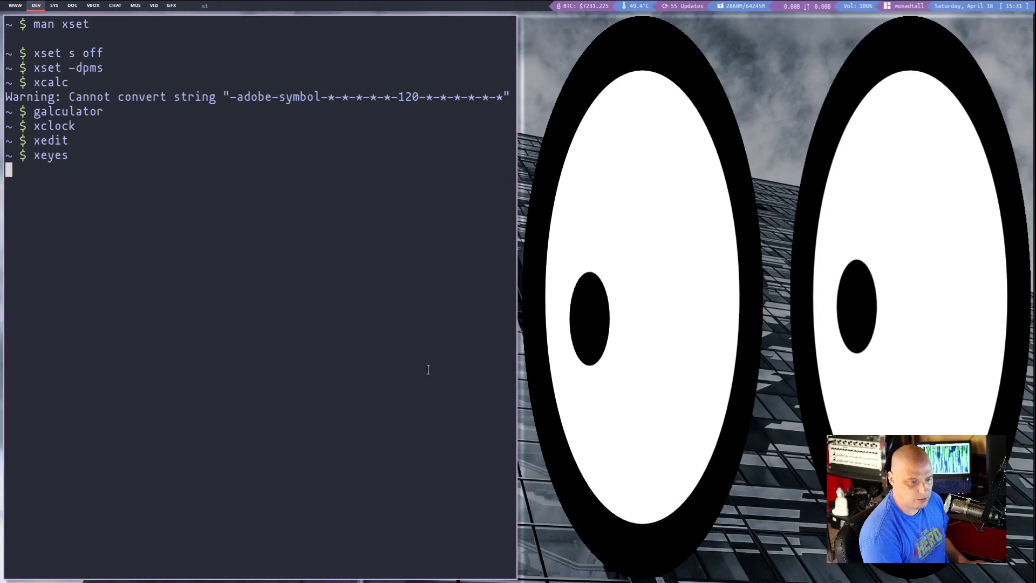
{"action": "key", "text": "super+shift+f"}
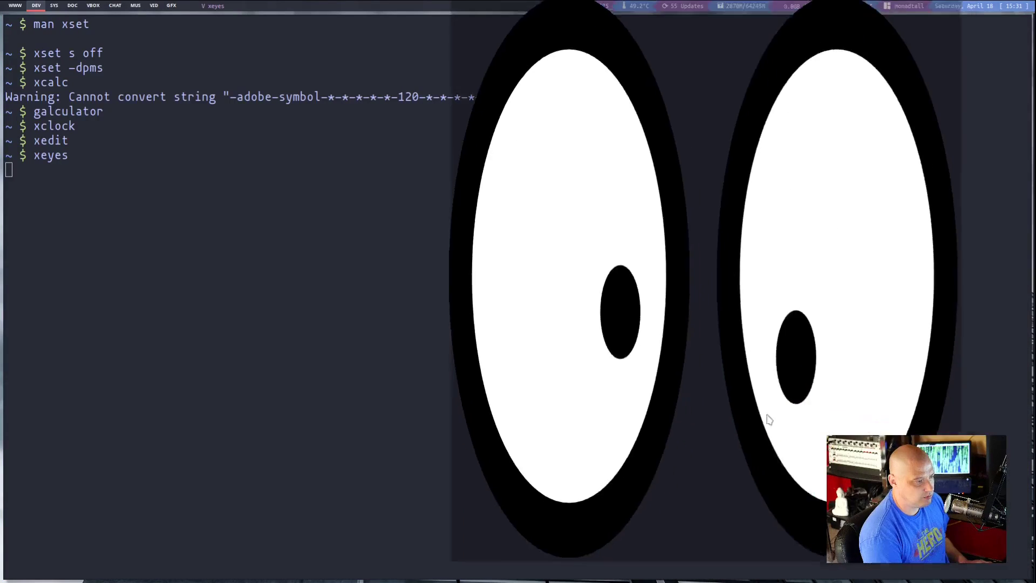
{"action": "left_click_drag", "start_coordinate": [769, 419], "coordinate": [552, 337]}
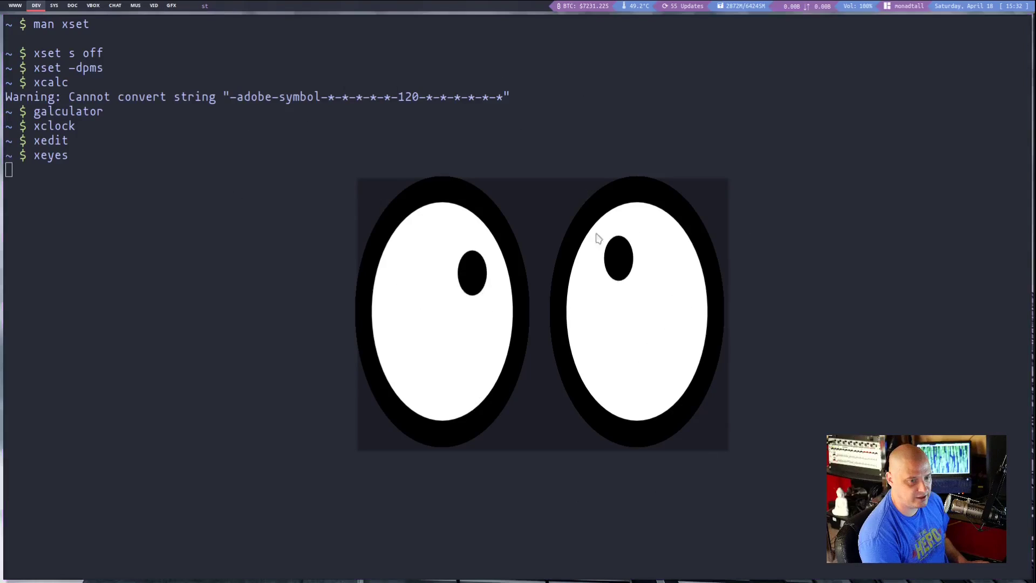
{"action": "key", "text": "super+shift+c"}
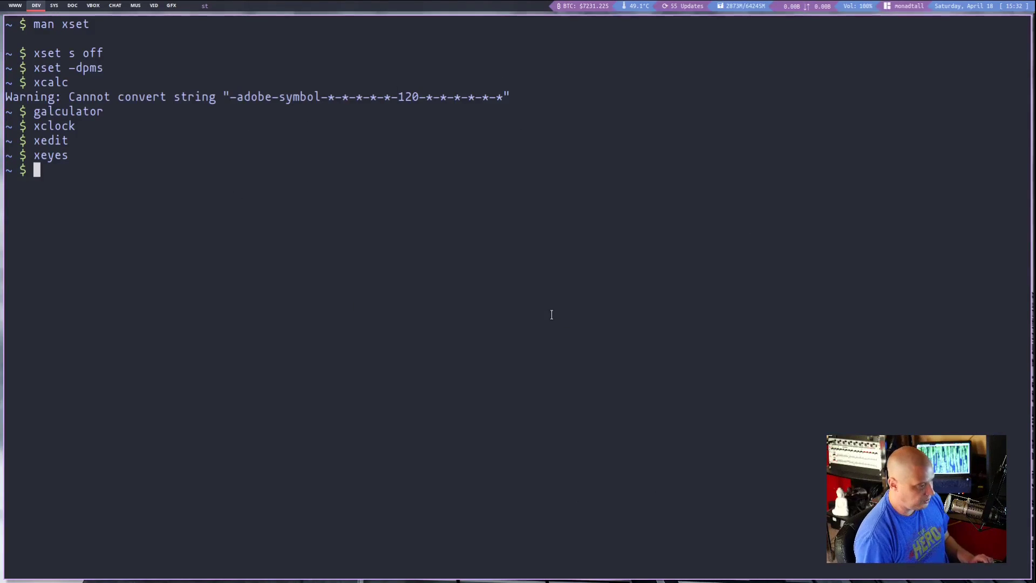
Step: Run xfishtank, watch the fish aquarium on the empty WWW workspace, then return to DEV
{"action": "type", "text": "xfis"}
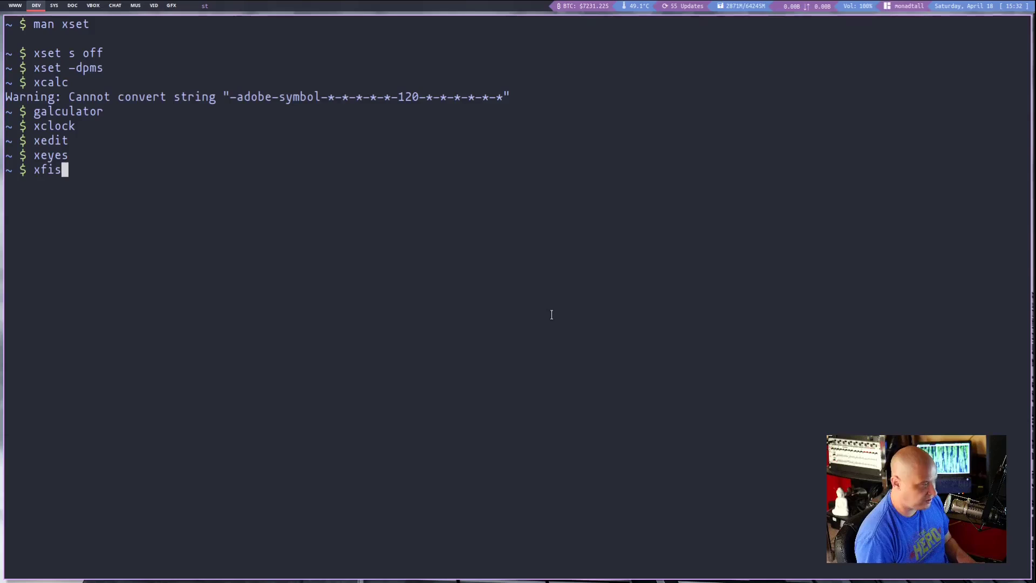
{"action": "type", "text": "htank"}
{"action": "key", "text": "Return"}
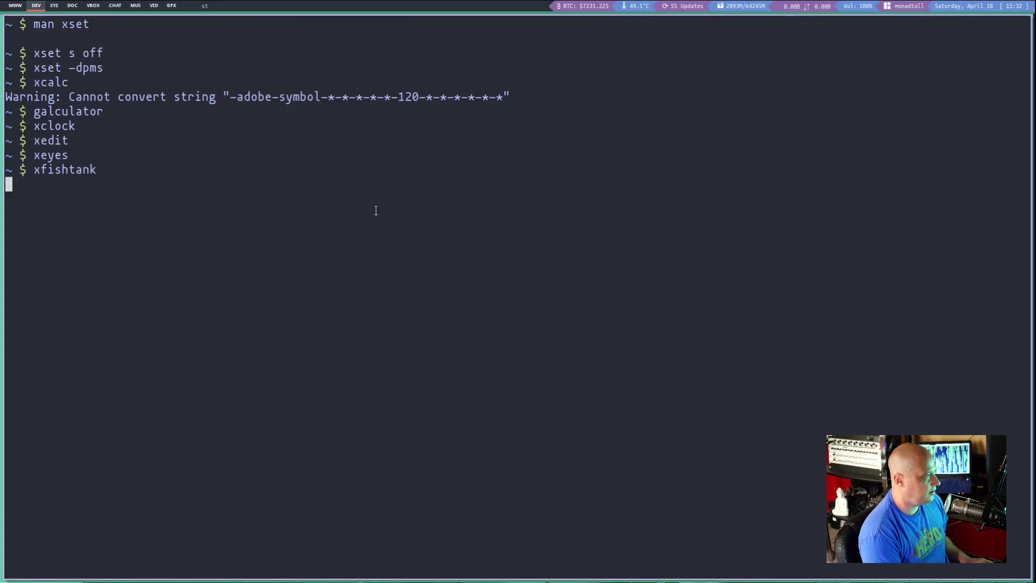
{"action": "left_click", "coordinate": [12, 6]}
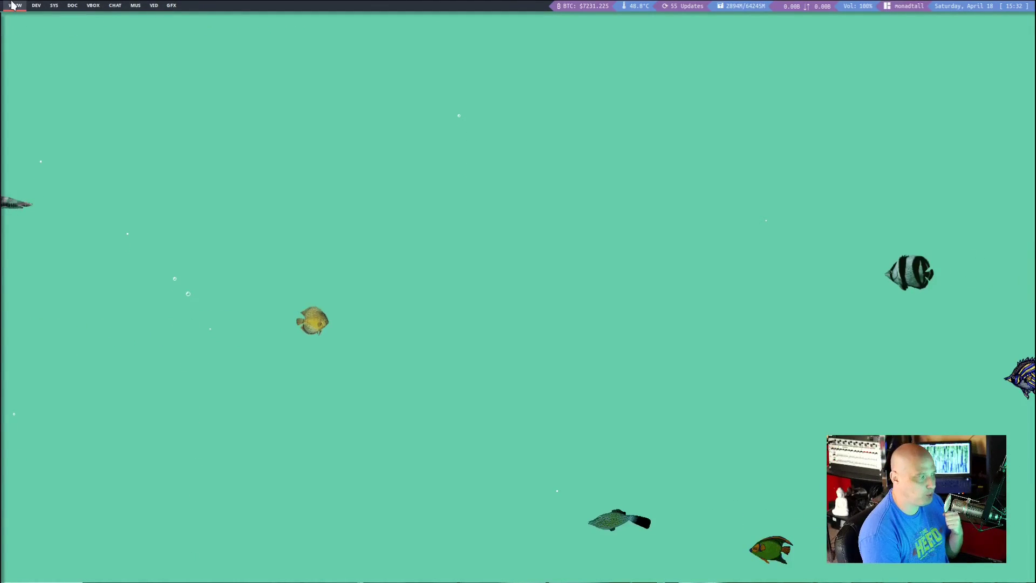
{"action": "key", "text": "super+2"}
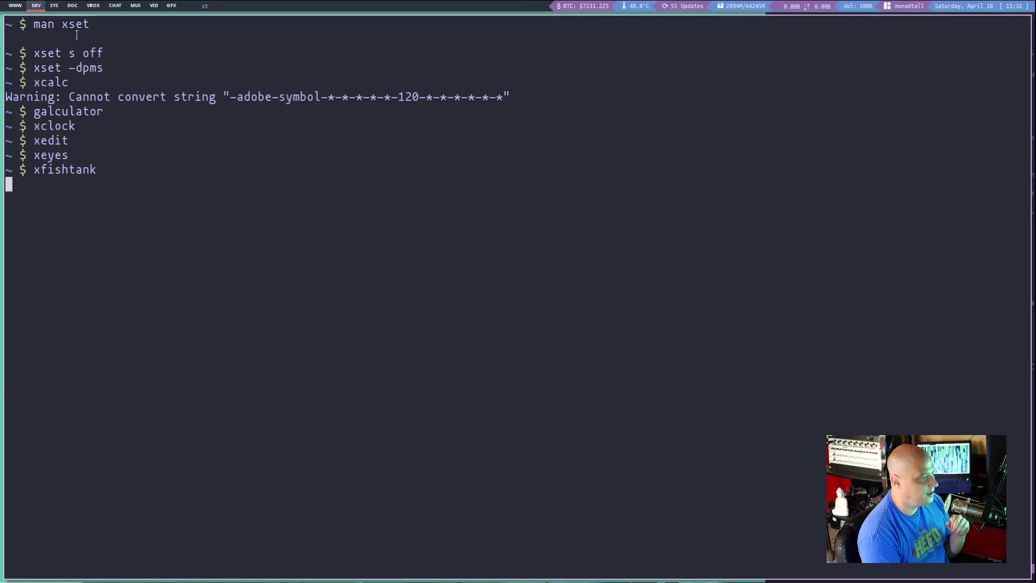
Step: Stop xfishtank with Ctrl+C, then use xkill to kill the st terminal window itself
{"action": "key", "text": "ctrl+c"}
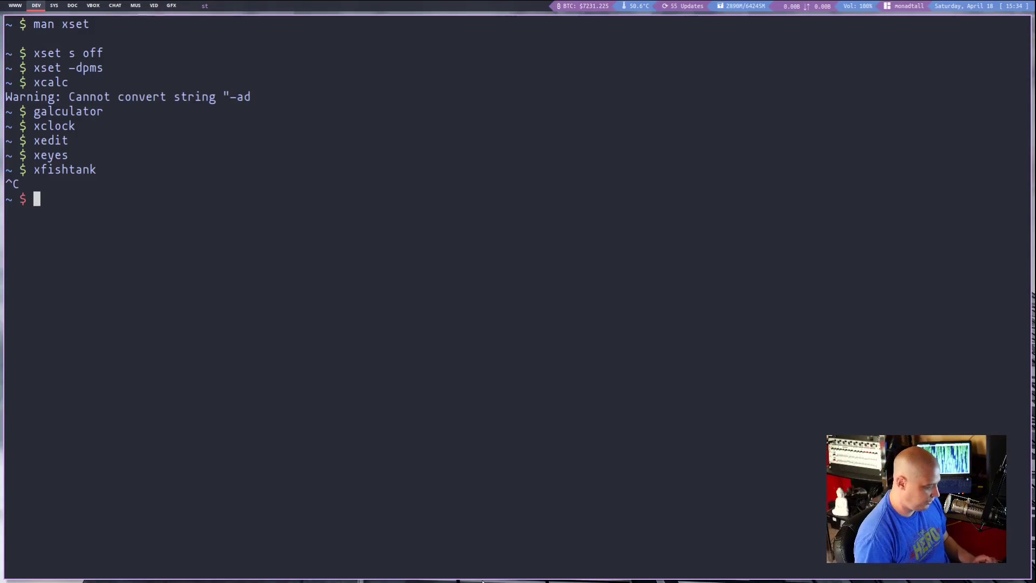
{"action": "type", "text": "xkill"}
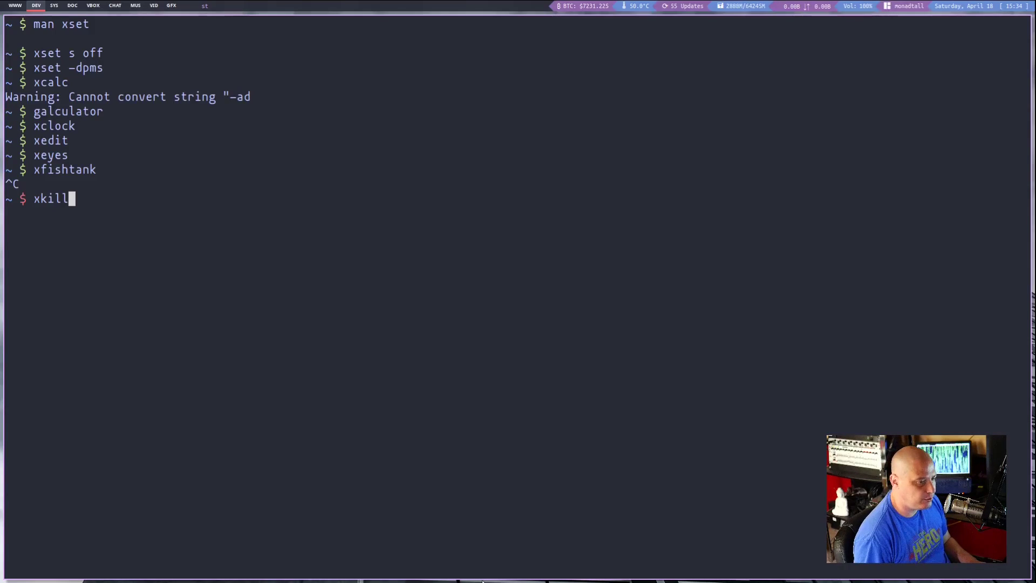
{"action": "key", "text": "Return"}
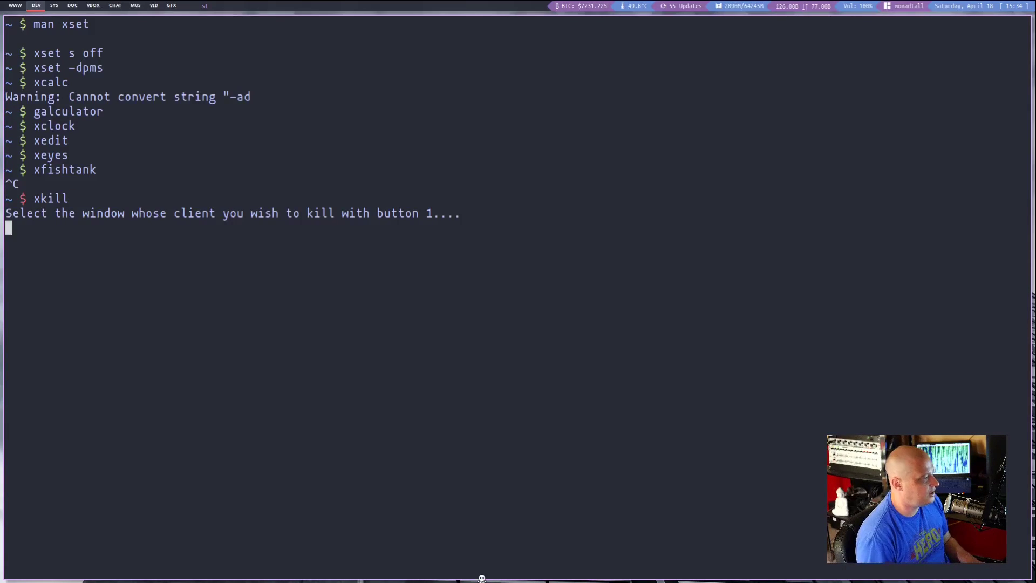
{"action": "left_click", "coordinate": [467, 278]}
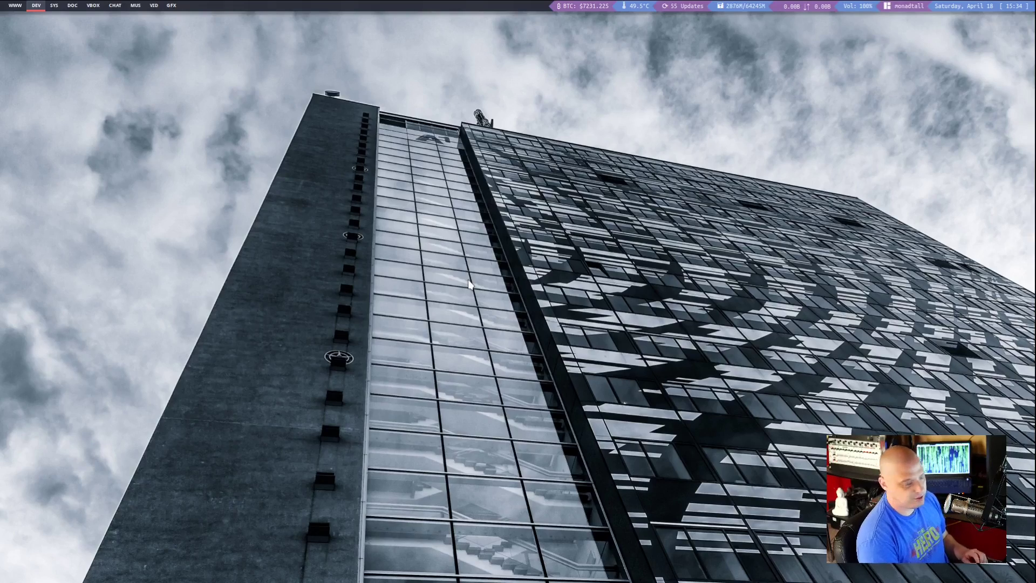
Step: Open a new st terminal with enlarged text and enter 'xload -update 1' at its prompt
{"action": "key", "text": "super+Return"}
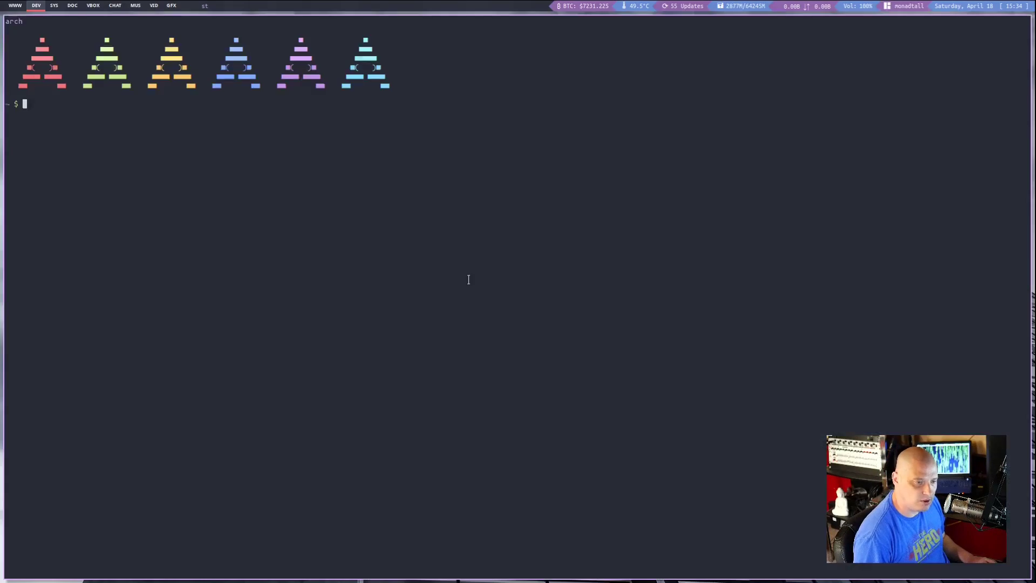
{"action": "key", "text": "ctrl+shift+Page_Up"}
{"action": "key", "text": "ctrl+shift+Page_Up"}
{"action": "key", "text": "ctrl+shift+Page_Up"}
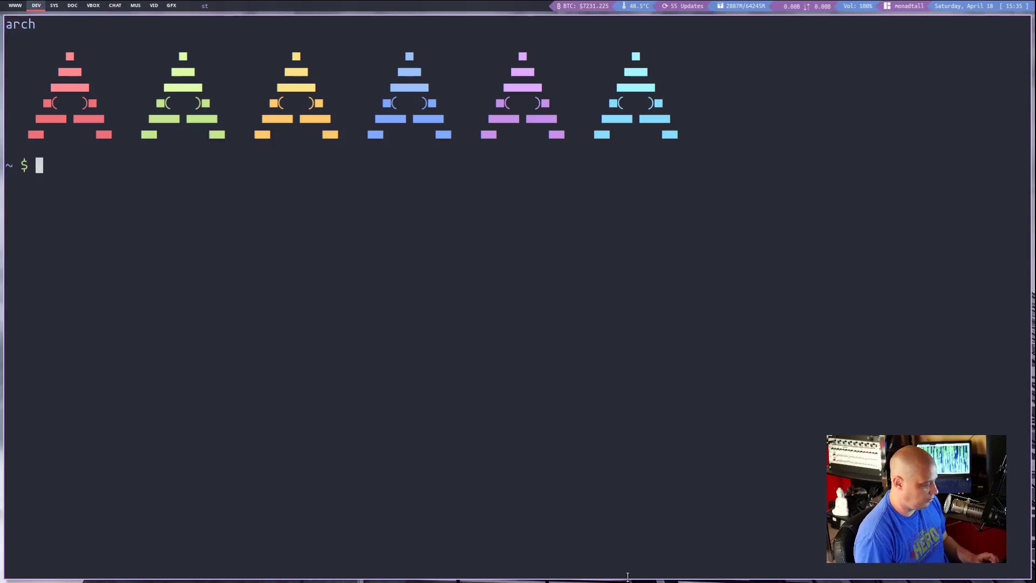
{"action": "type", "text": "xload "}
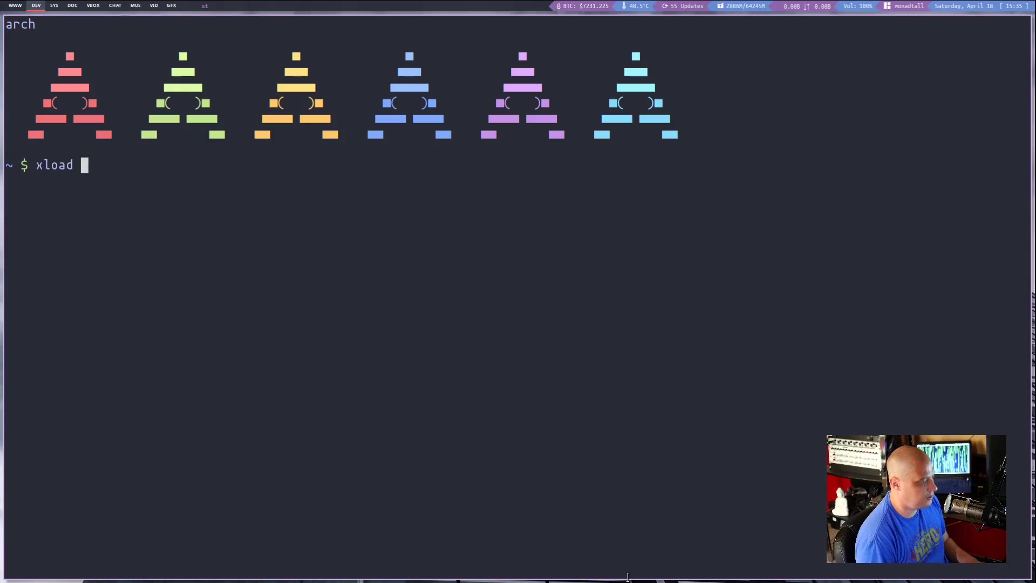
{"action": "type", "text": "-"}
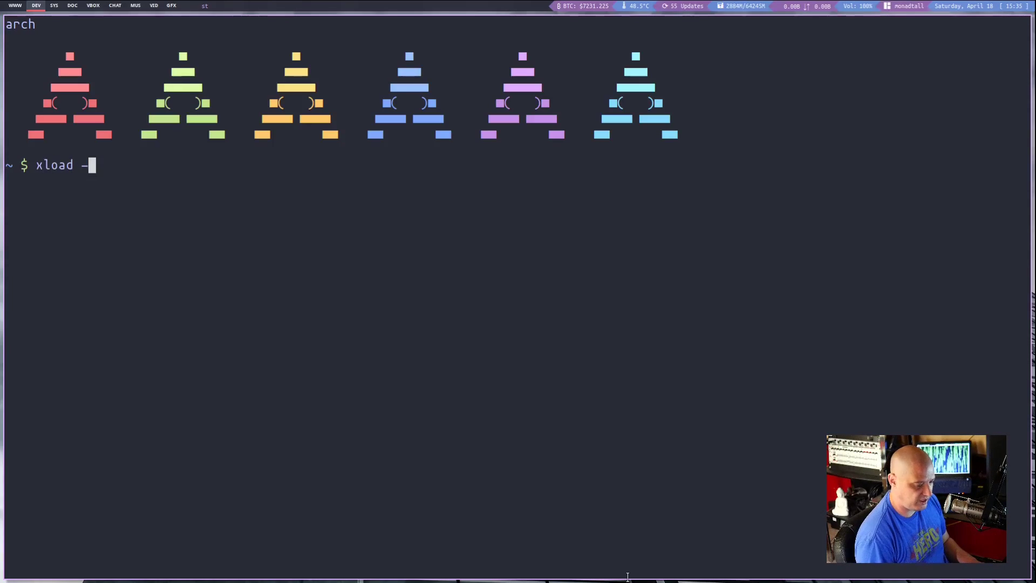
{"action": "type", "text": "update 1"}
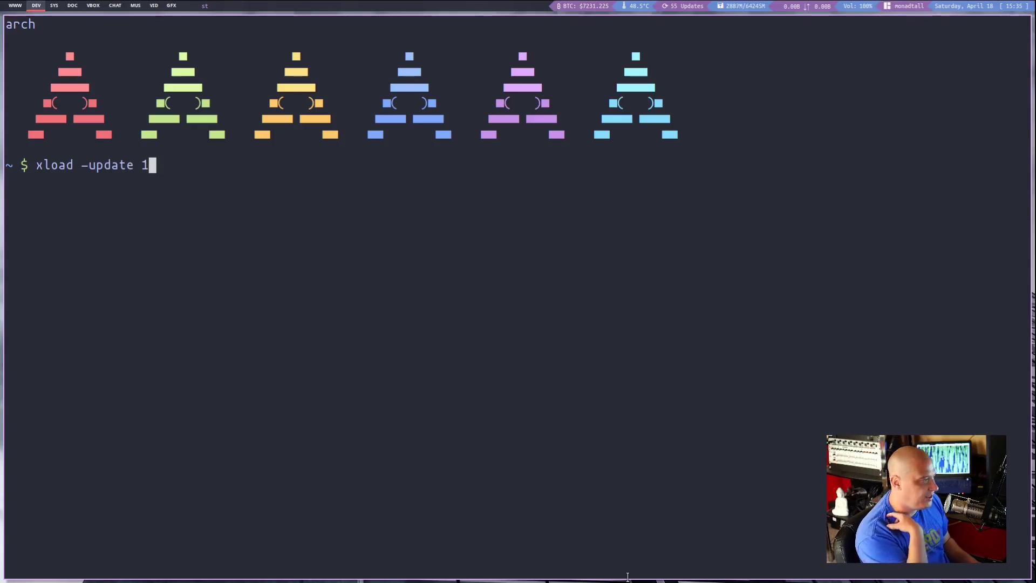
Step: Run xload, float and shrink its window, then kill it with xkill launched from dmenu
{"action": "key", "text": "Return"}
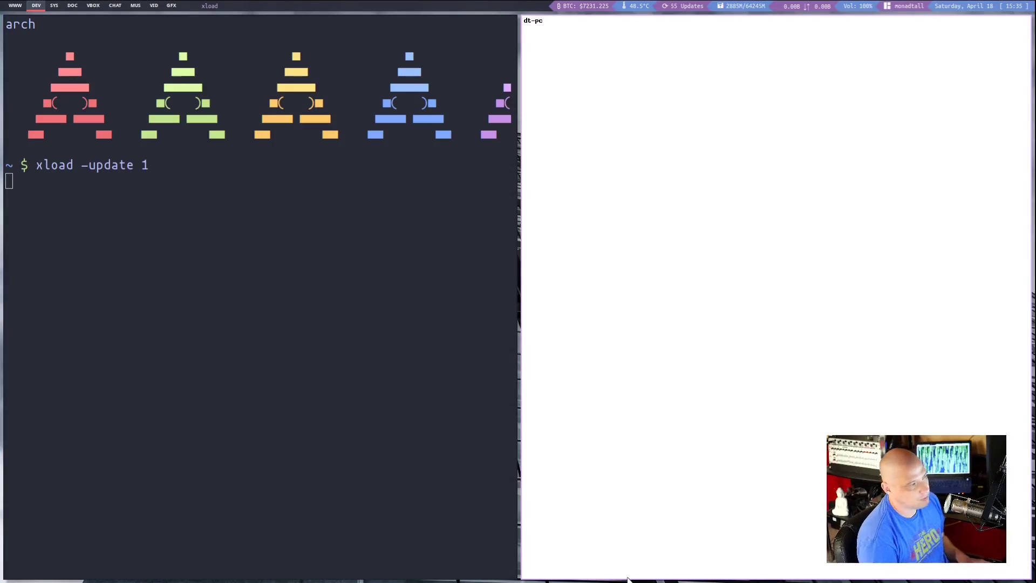
{"action": "left_click_drag", "start_coordinate": [938, 518], "coordinate": [740, 418]}
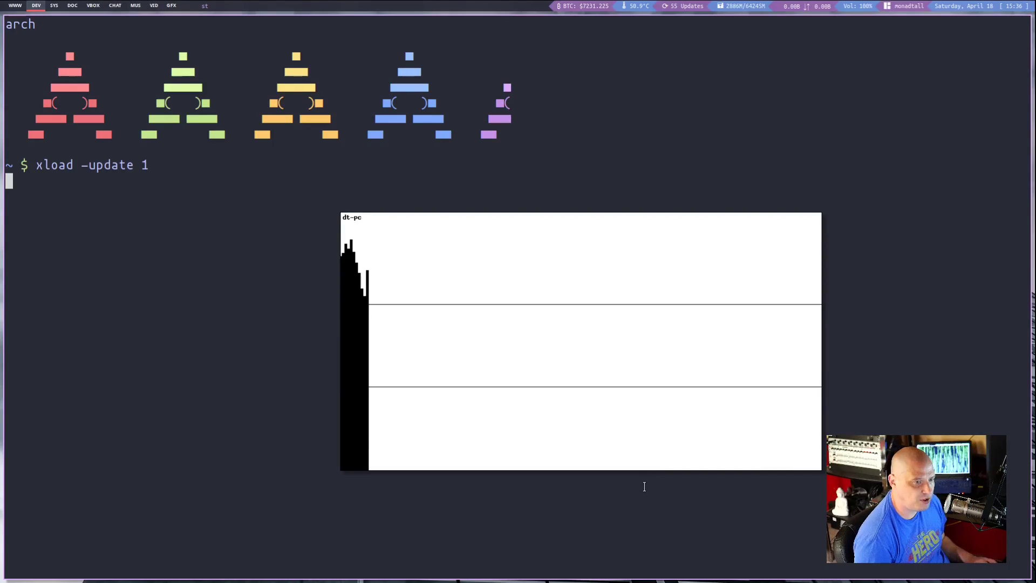
{"action": "key", "text": "super+shift+Return"}
{"action": "type", "text": "xkill"}
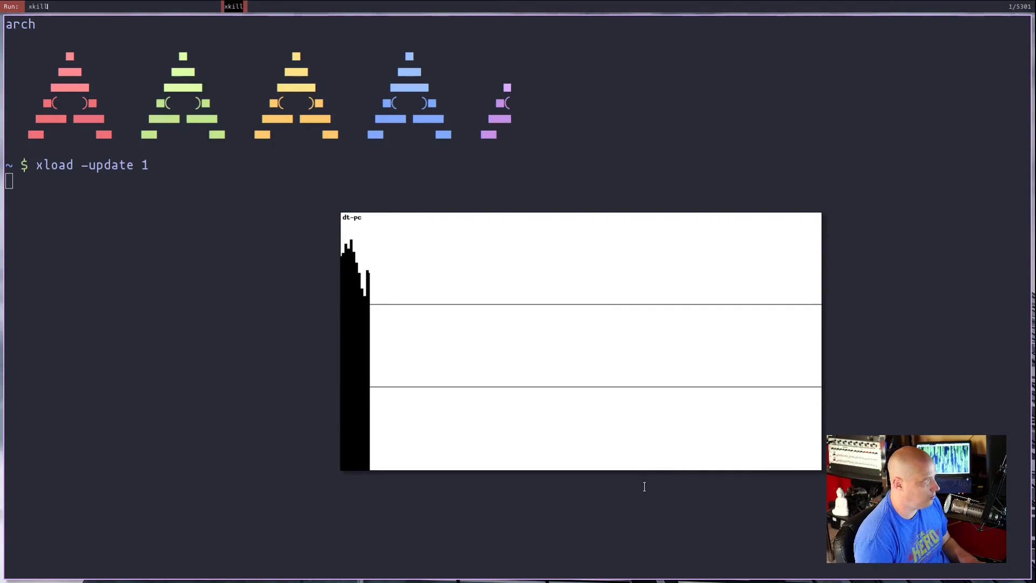
{"action": "key", "text": "Return"}
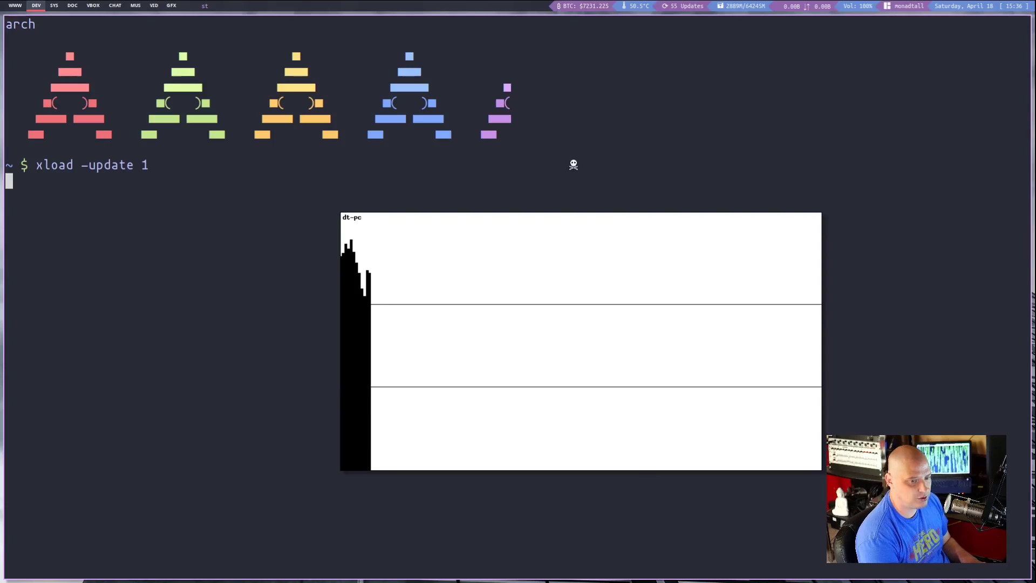
{"action": "left_click", "coordinate": [577, 291]}
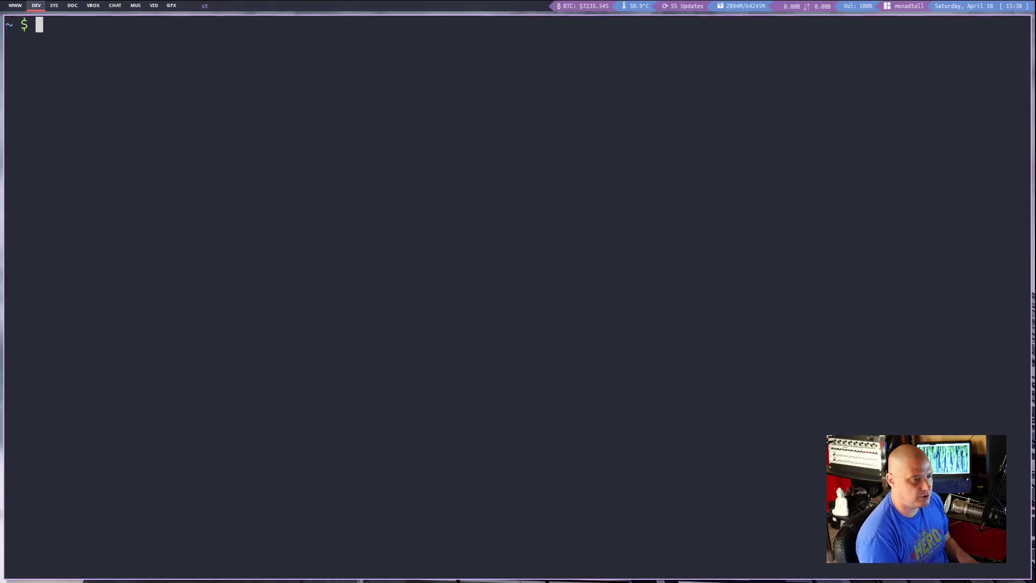
Step: Launch xscreensaver-demo, preview TimeTunnel, TopBlock, Unicrud and VidWhacker, then choose XMatrix
{"action": "type", "text": "xscreens"}
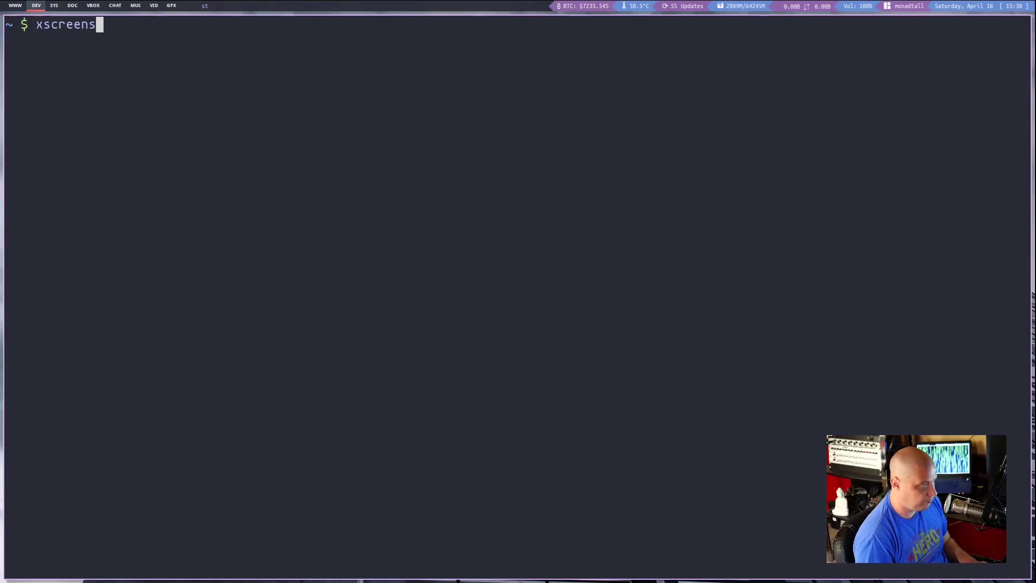
{"action": "type", "text": "aver"}
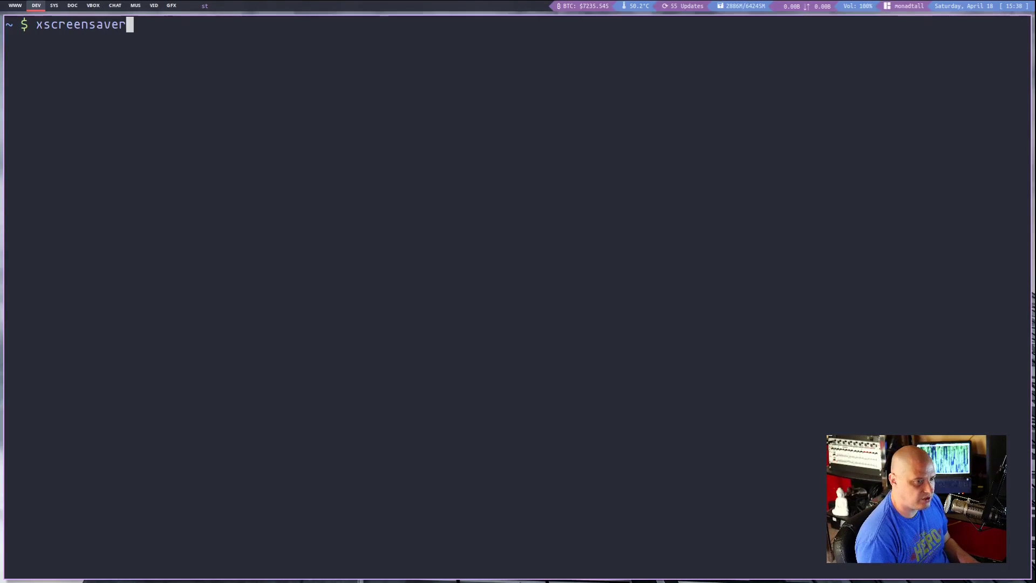
{"action": "type", "text": "-"}
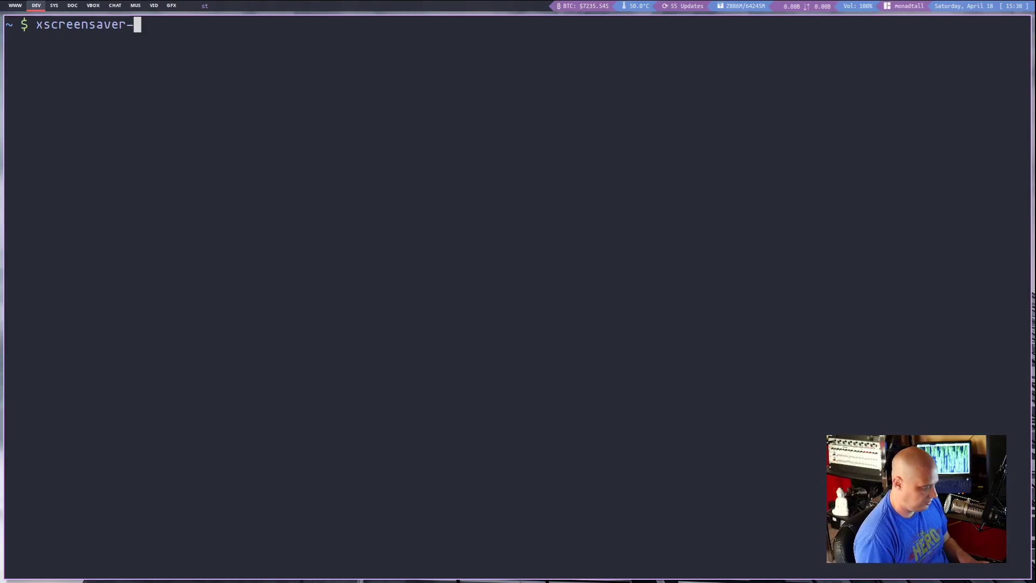
{"action": "type", "text": "demo"}
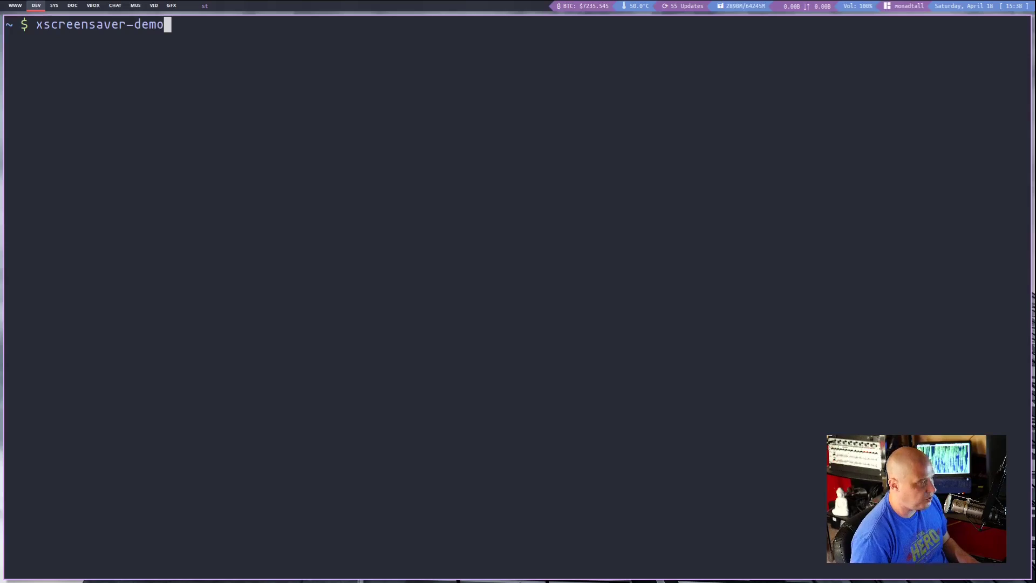
{"action": "key", "text": "Return"}
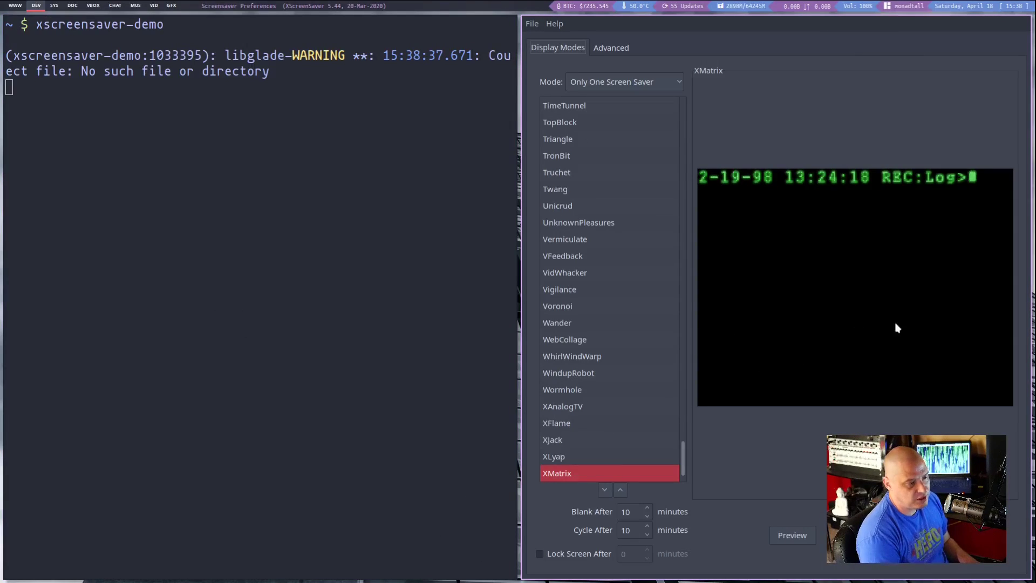
{"action": "left_click", "coordinate": [578, 111]}
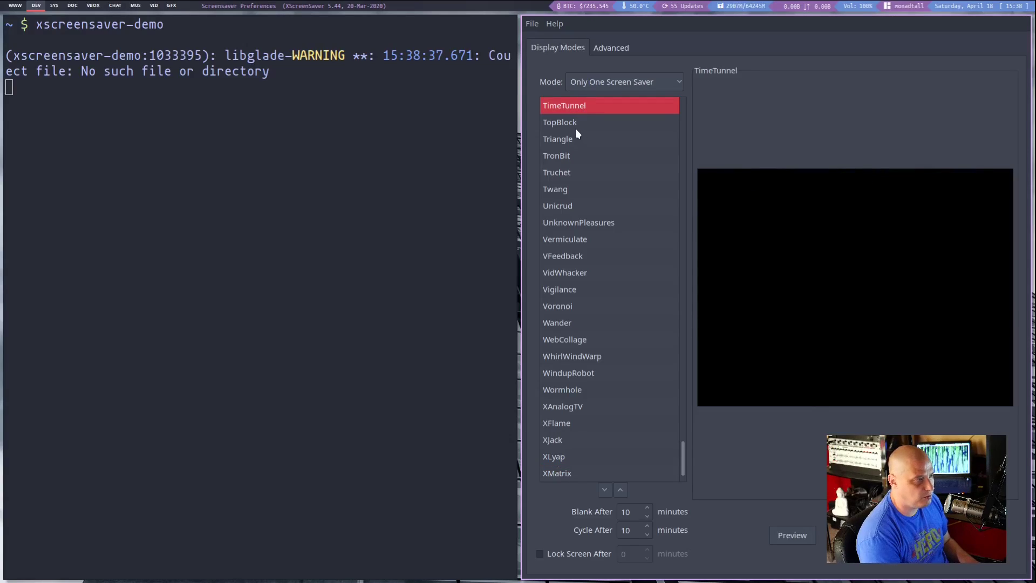
{"action": "left_click", "coordinate": [571, 122]}
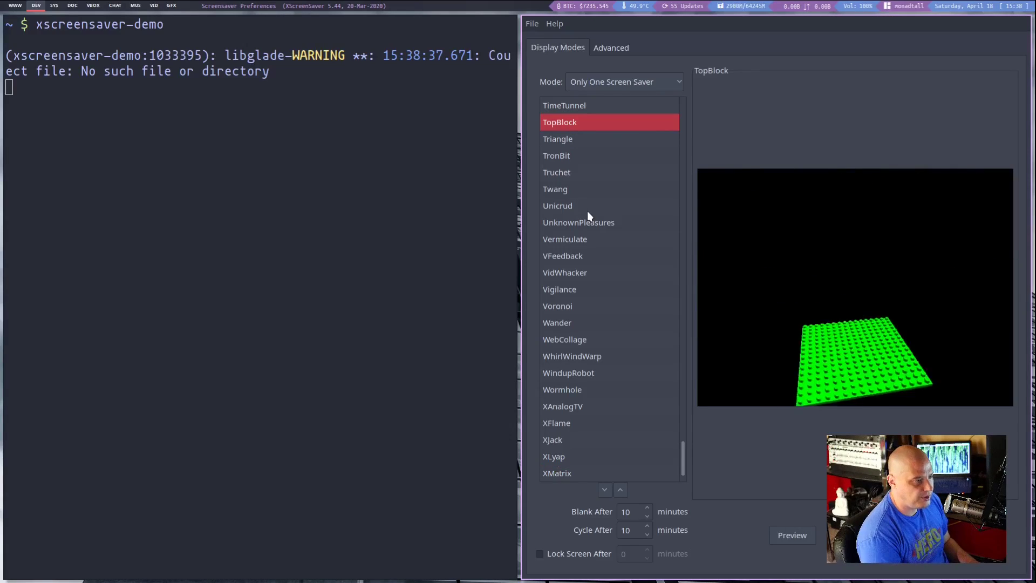
{"action": "left_click", "coordinate": [583, 206]}
{"action": "left_click", "coordinate": [583, 271]}
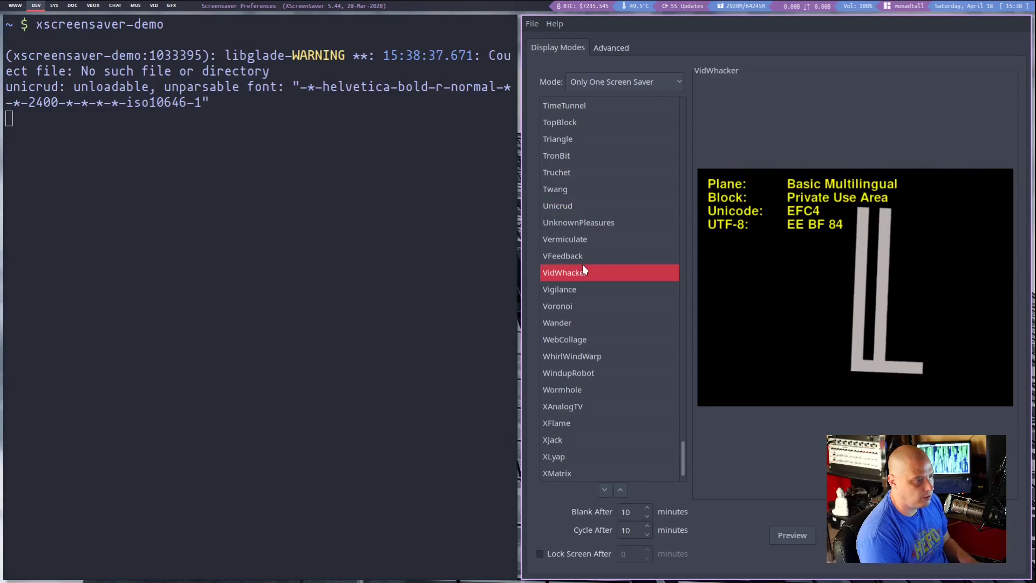
{"action": "scroll", "coordinate": [616, 355], "scroll_direction": "down", "scroll_amount": 1}
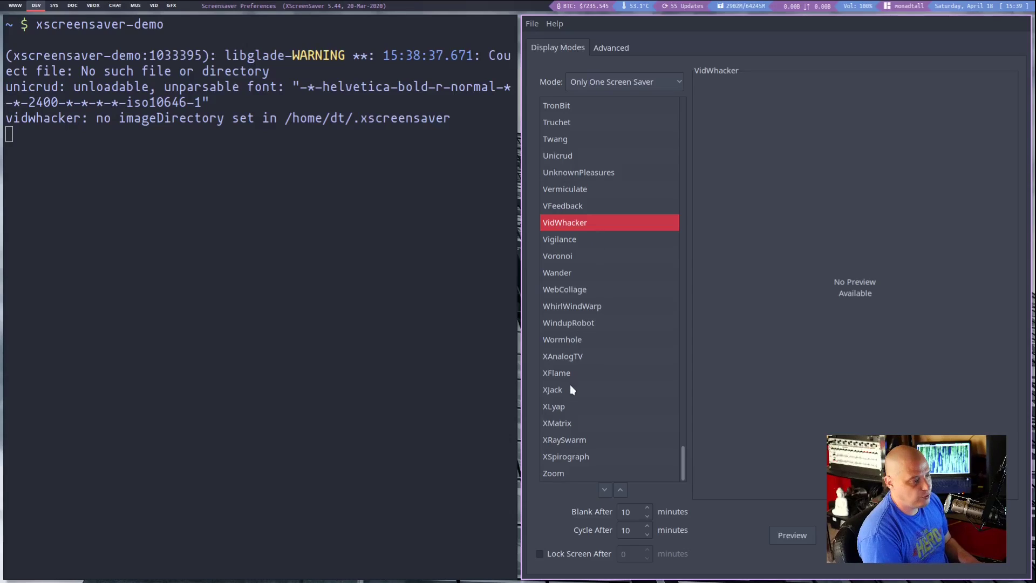
{"action": "left_click", "coordinate": [560, 423]}
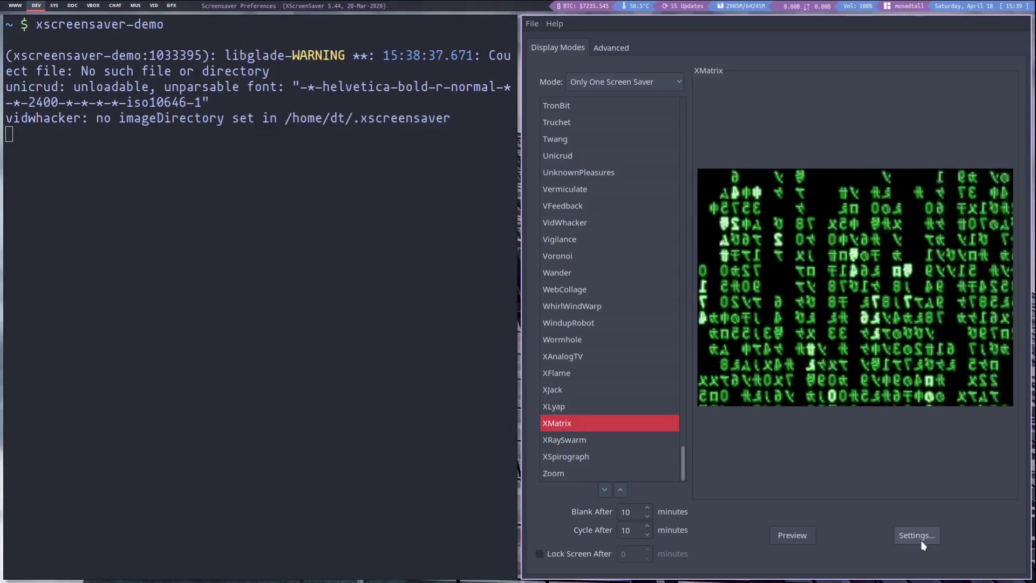
{"action": "left_click", "coordinate": [917, 535]}
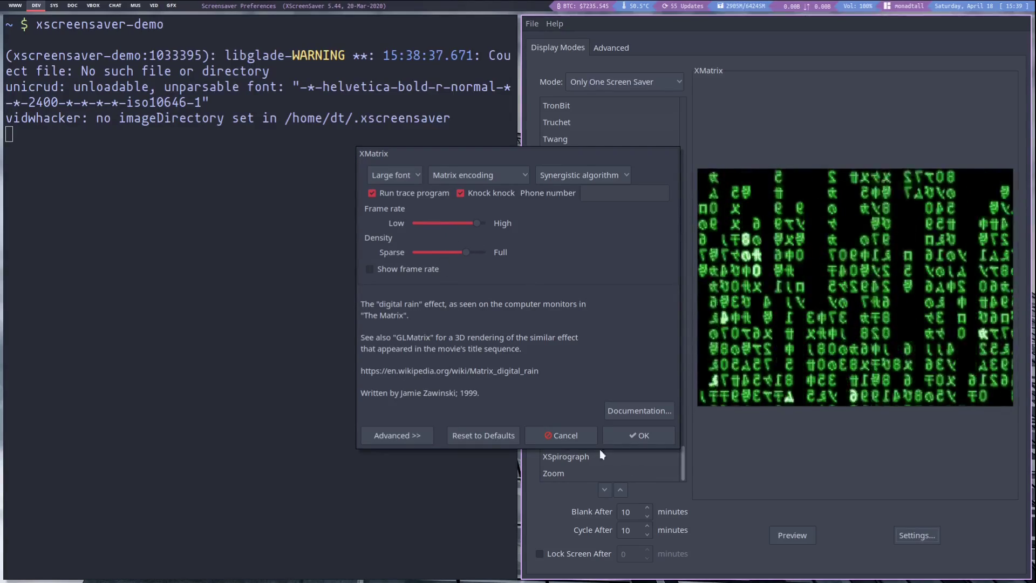
{"action": "left_click", "coordinate": [578, 438]}
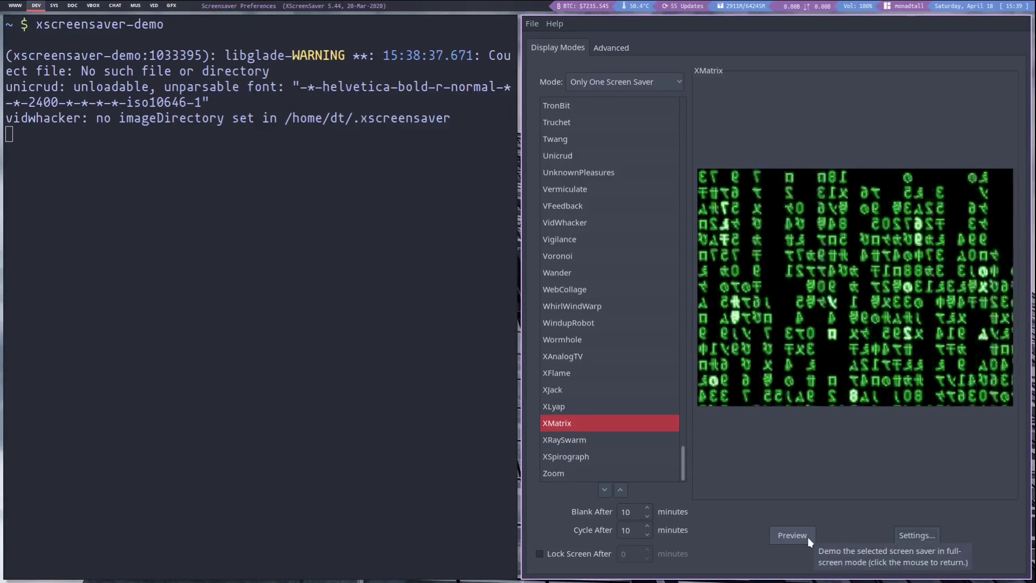
{"action": "left_click", "coordinate": [792, 535]}
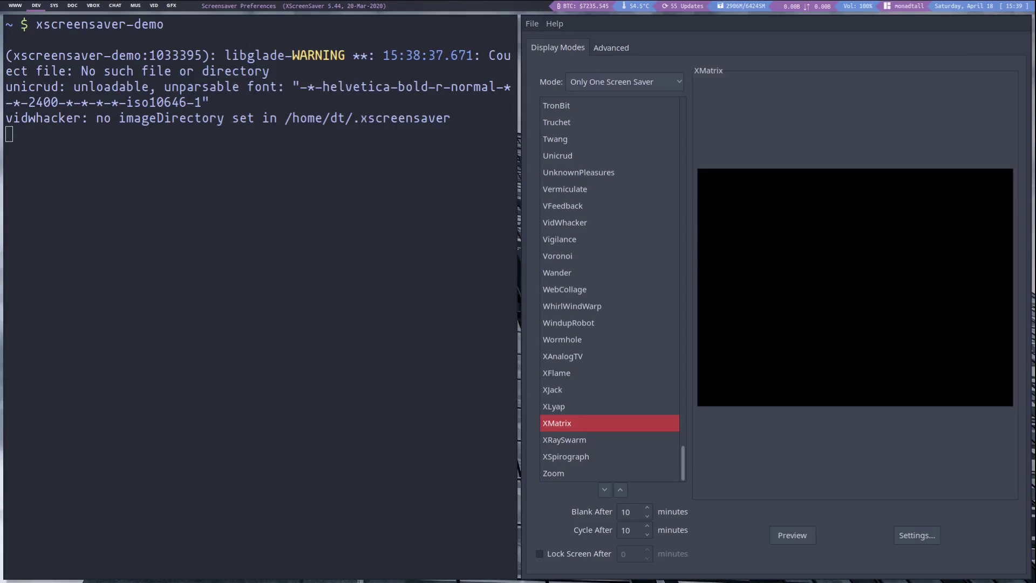
Step: Lower the XMatrix rain density in its settings, apply it, and run XMatrix full-screen
{"action": "left_click", "coordinate": [917, 534]}
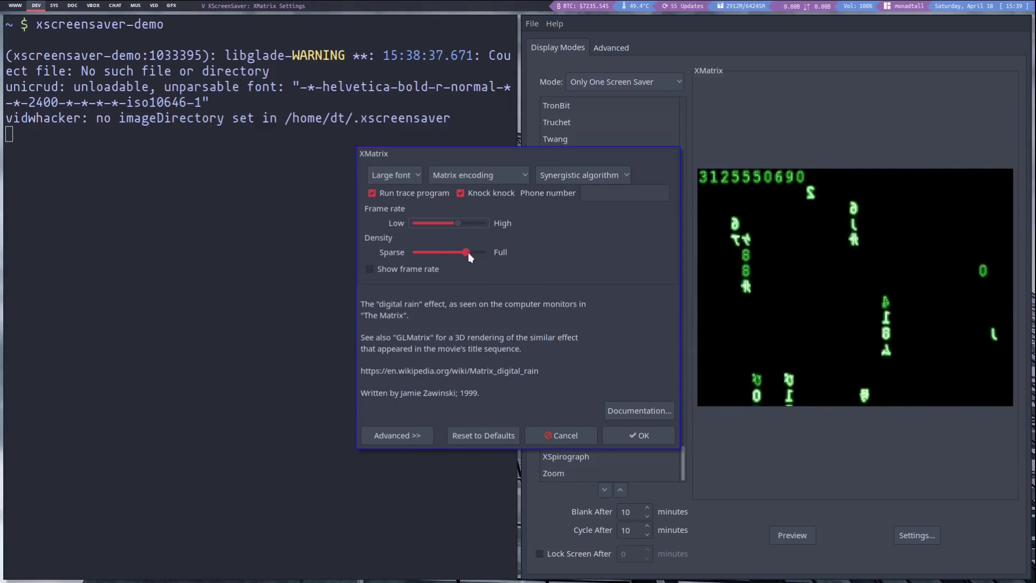
{"action": "left_click_drag", "start_coordinate": [468, 252], "coordinate": [446, 253]}
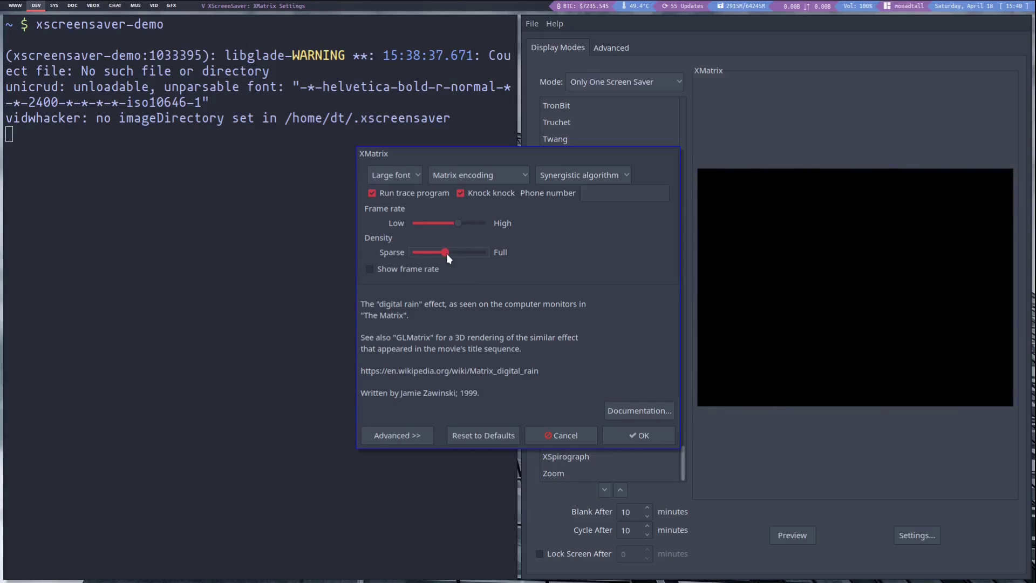
{"action": "left_click", "coordinate": [633, 436]}
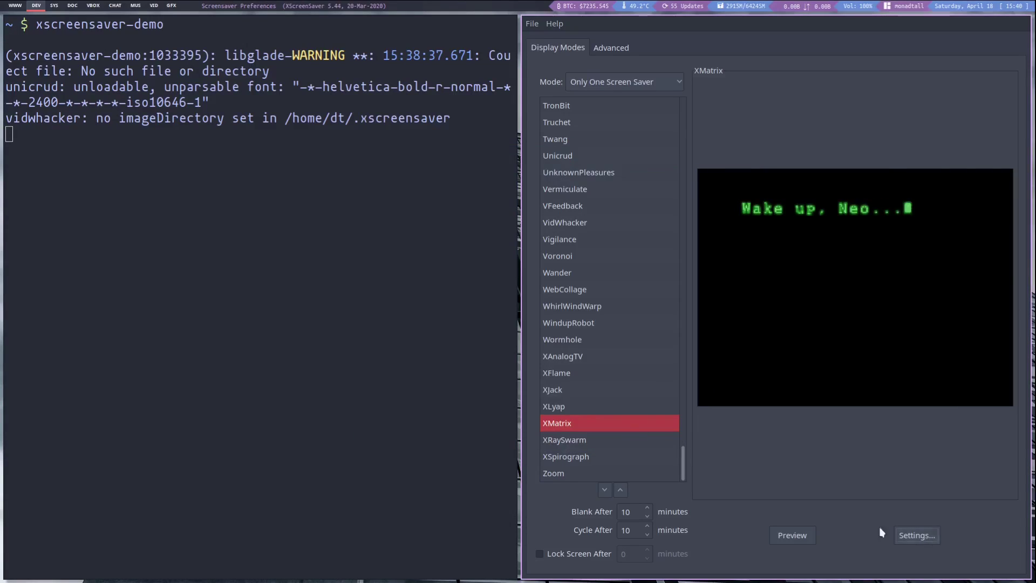
{"action": "left_click", "coordinate": [782, 535]}
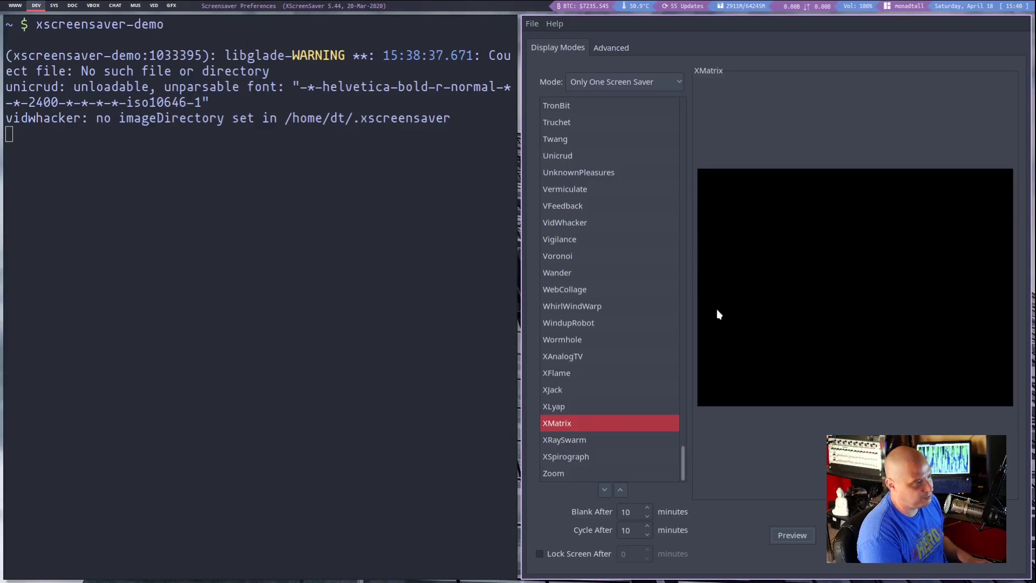
Step: Close XScreenSaver Preferences, then launch xterm and float its window in the screen centre
{"action": "key", "text": "super+shift+c"}
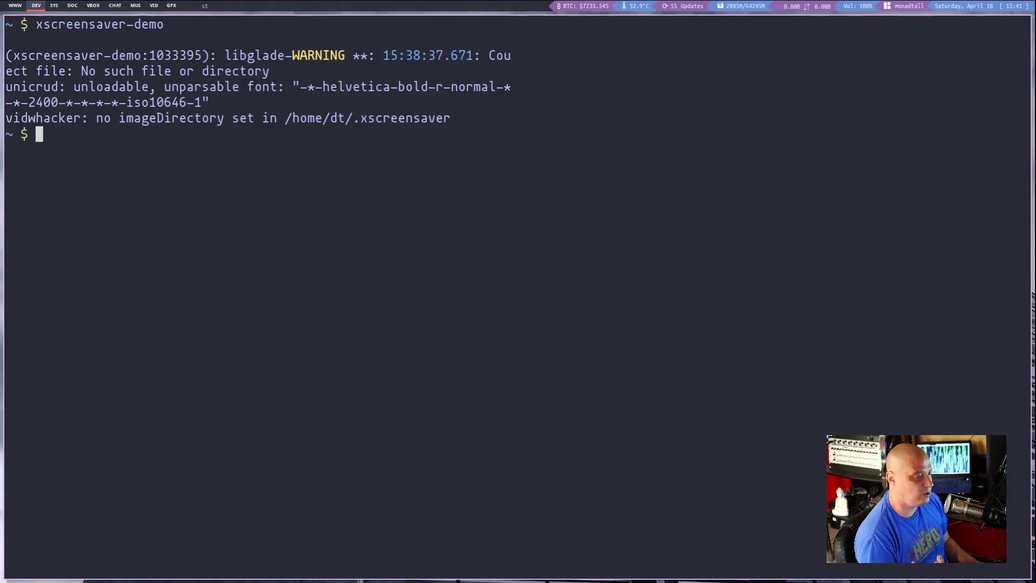
{"action": "type", "text": "xterm"}
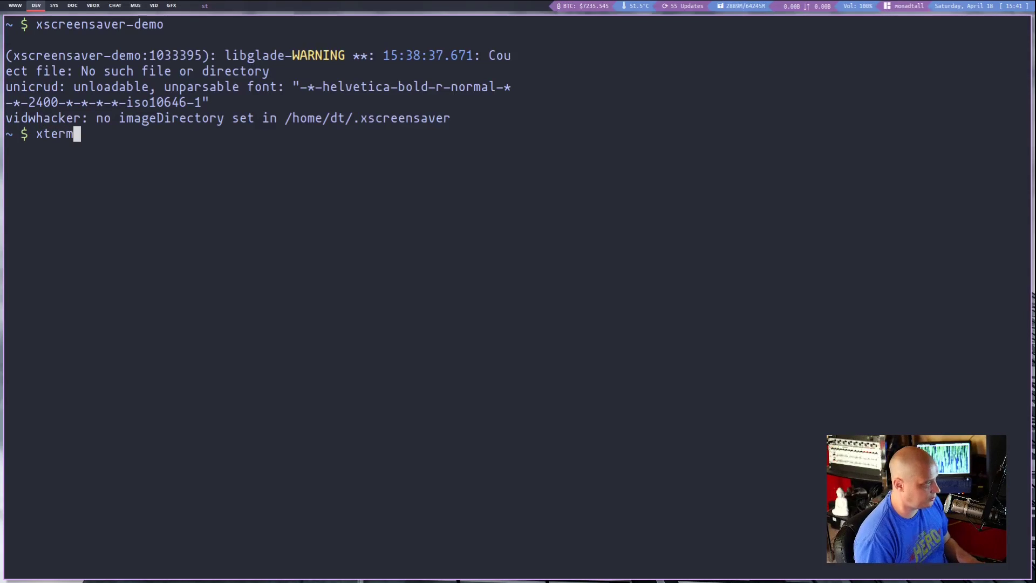
{"action": "key", "text": "Return"}
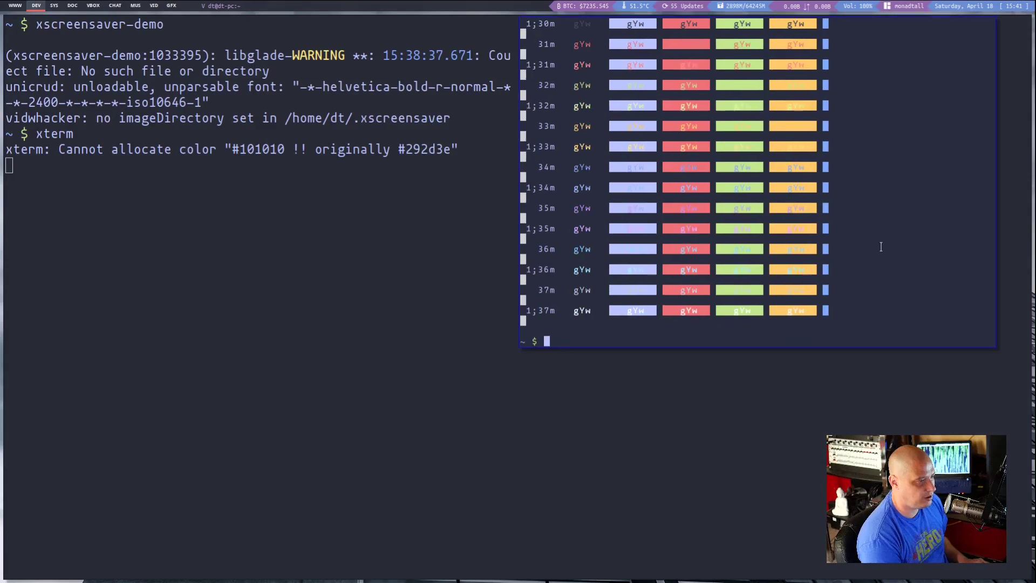
{"action": "left_click_drag", "start_coordinate": [878, 243], "coordinate": [596, 296]}
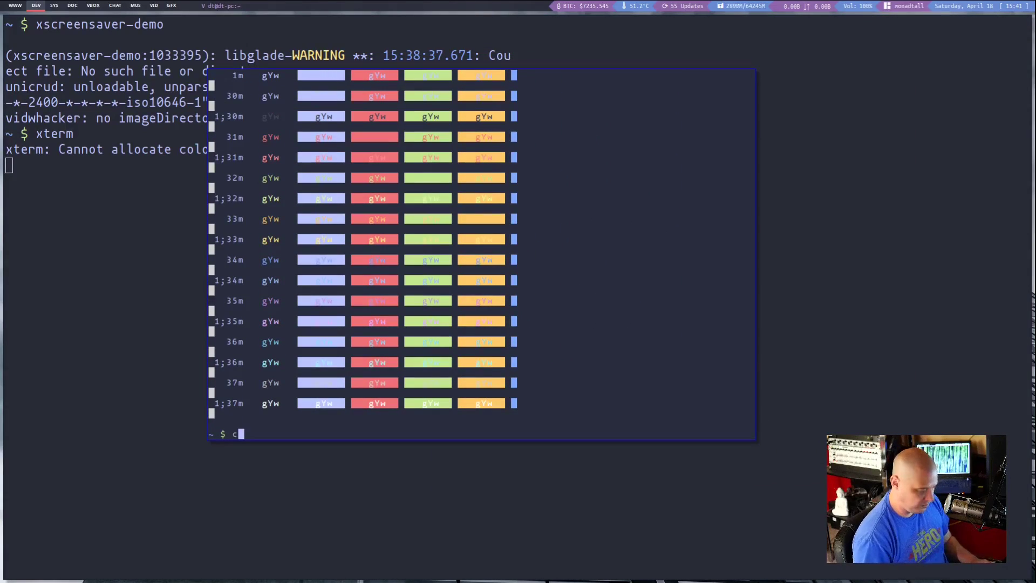
Step: Clear the xterm window's contents and close it with Ctrl+D
{"action": "type", "text": "lear"}
{"action": "key", "text": "Return"}
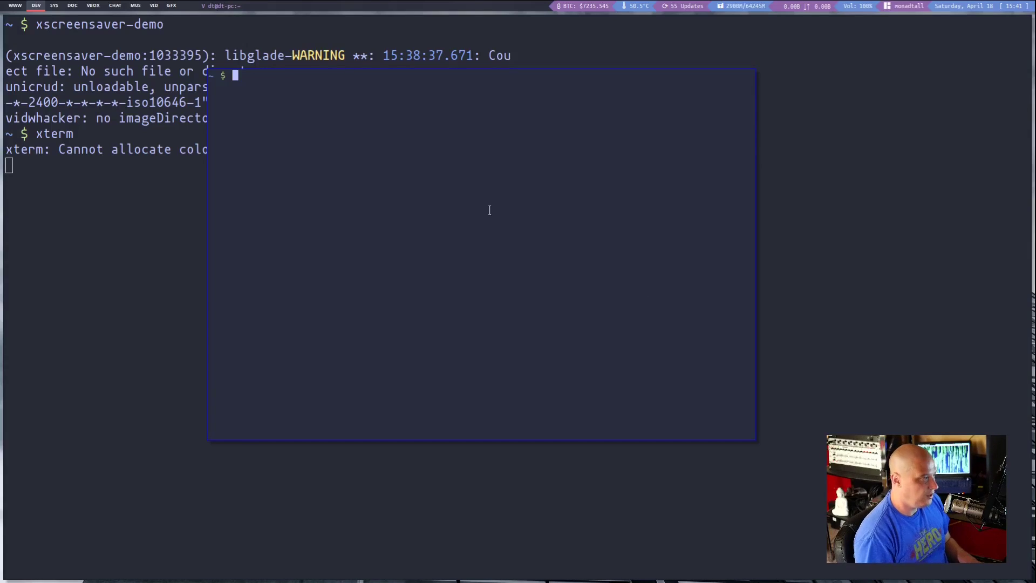
{"action": "key", "text": "ctrl+d"}
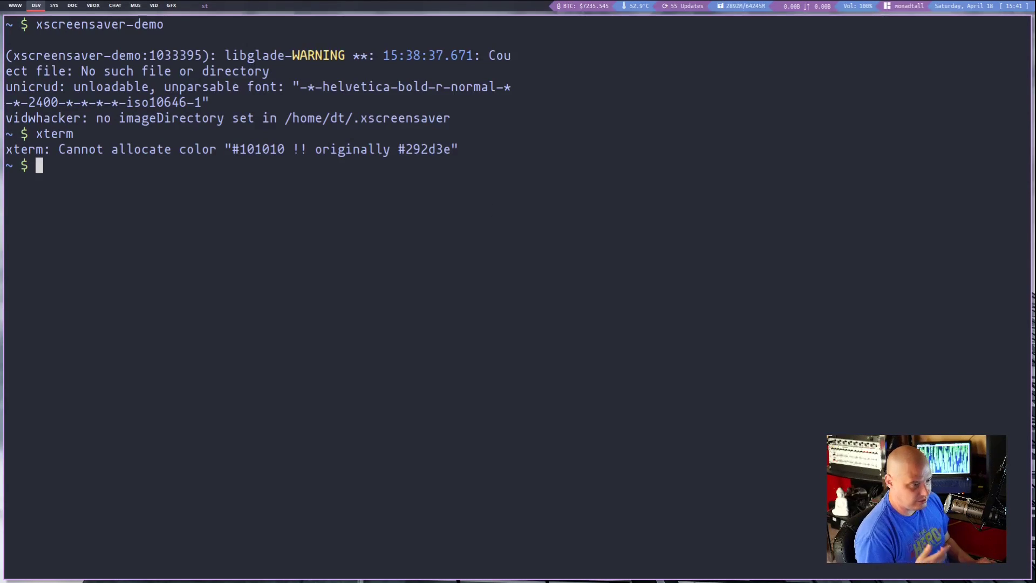
Step: Launch the xvkbd virtual keyboard, then close its window with Mod+Shift+C
{"action": "type", "text": "x"}
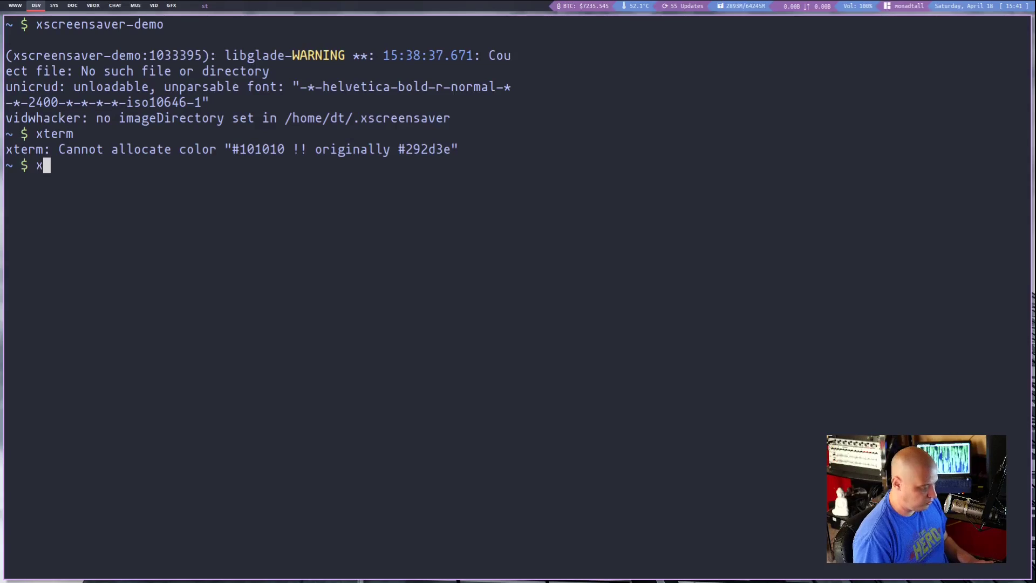
{"action": "type", "text": "vkbd"}
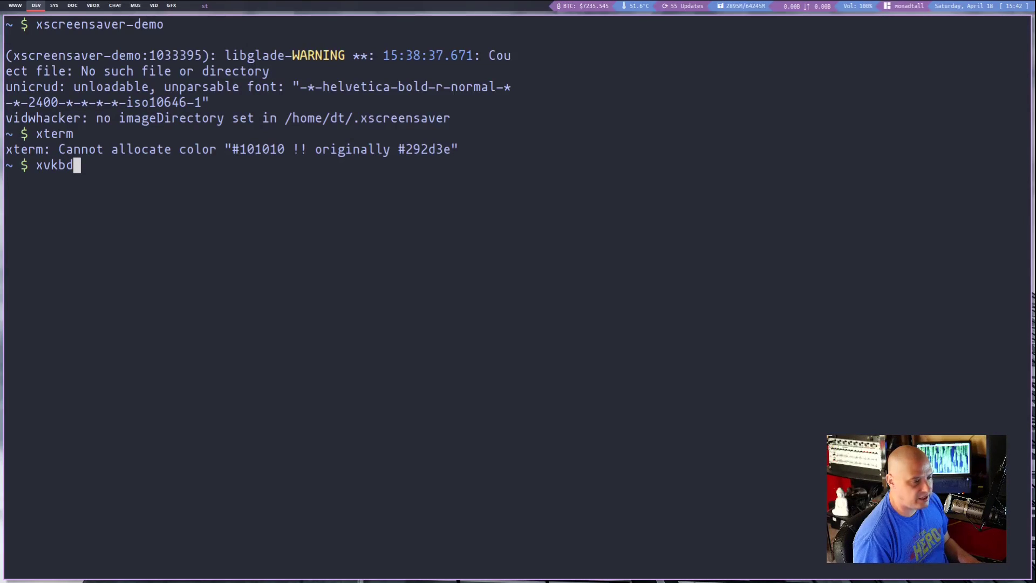
{"action": "key", "text": "Return"}
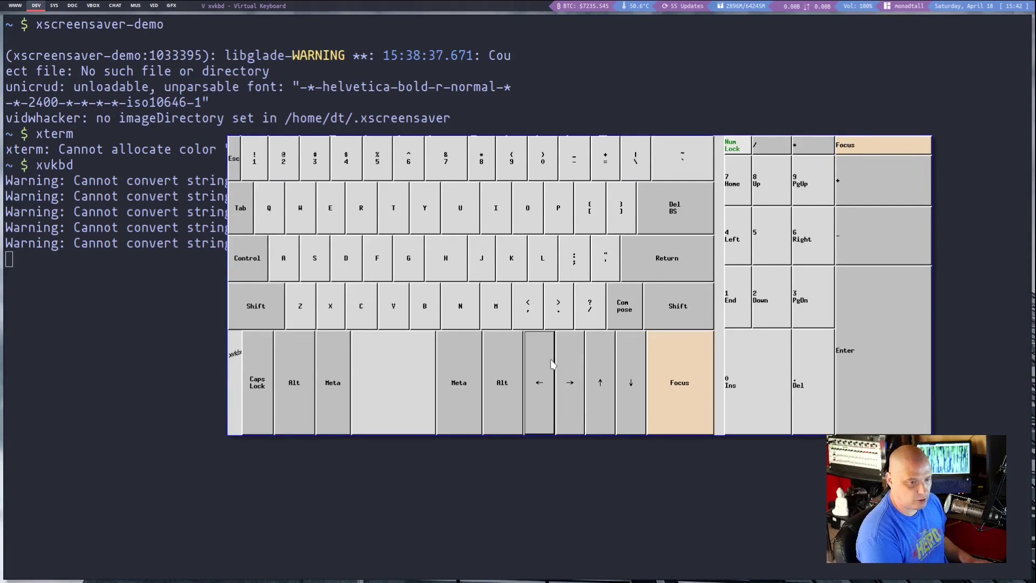
{"action": "key", "text": "super+shift+c"}
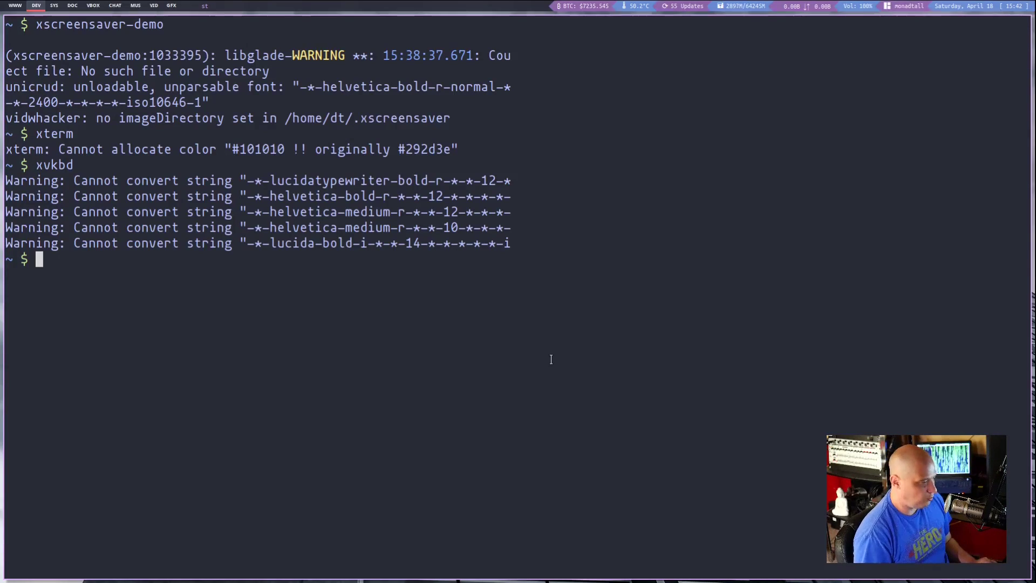
Step: Run xzoom, move its magnified area around the screen and over the terminal, then close it
{"action": "type", "text": "xzoo"}
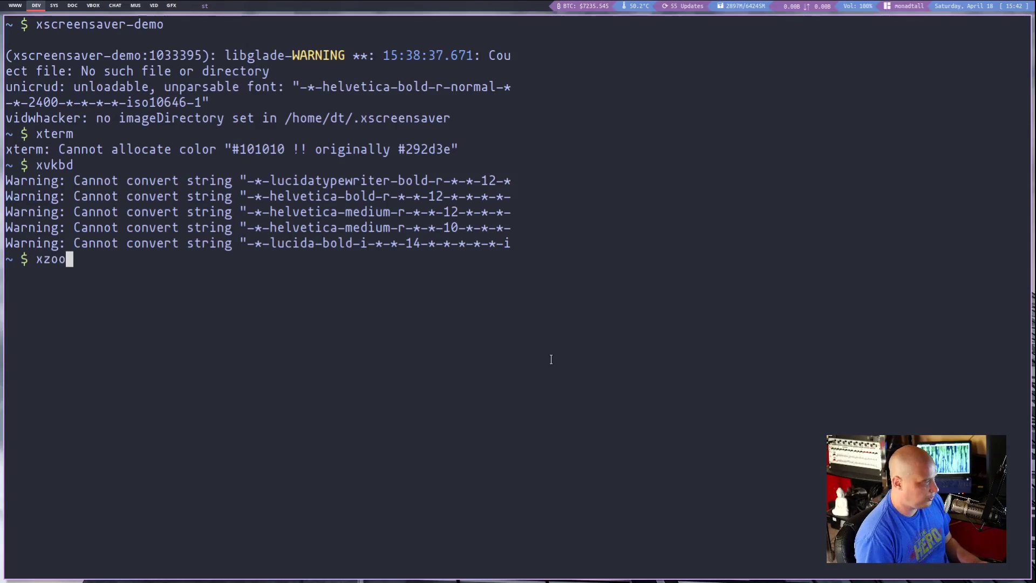
{"action": "type", "text": "m"}
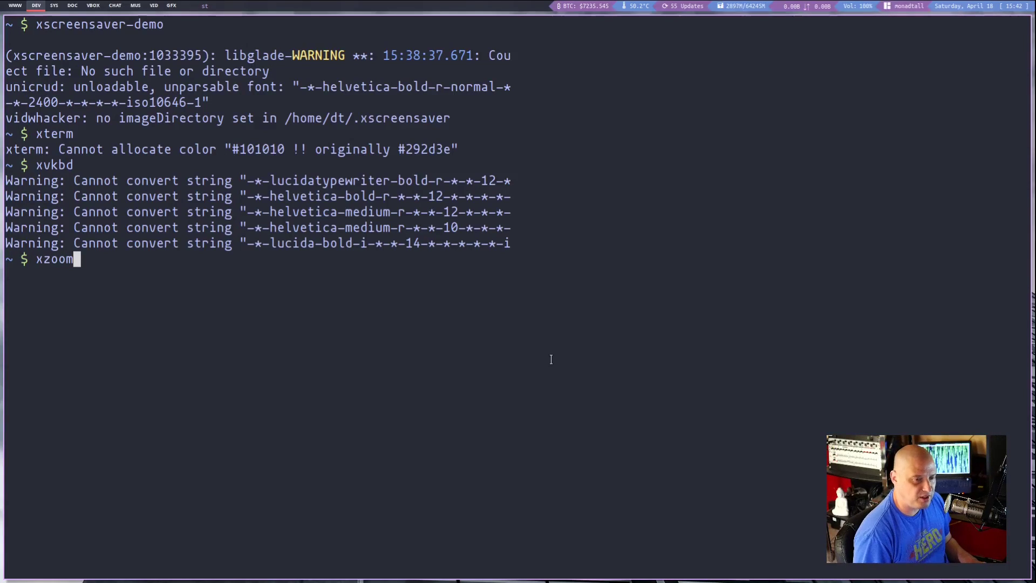
{"action": "key", "text": "Return"}
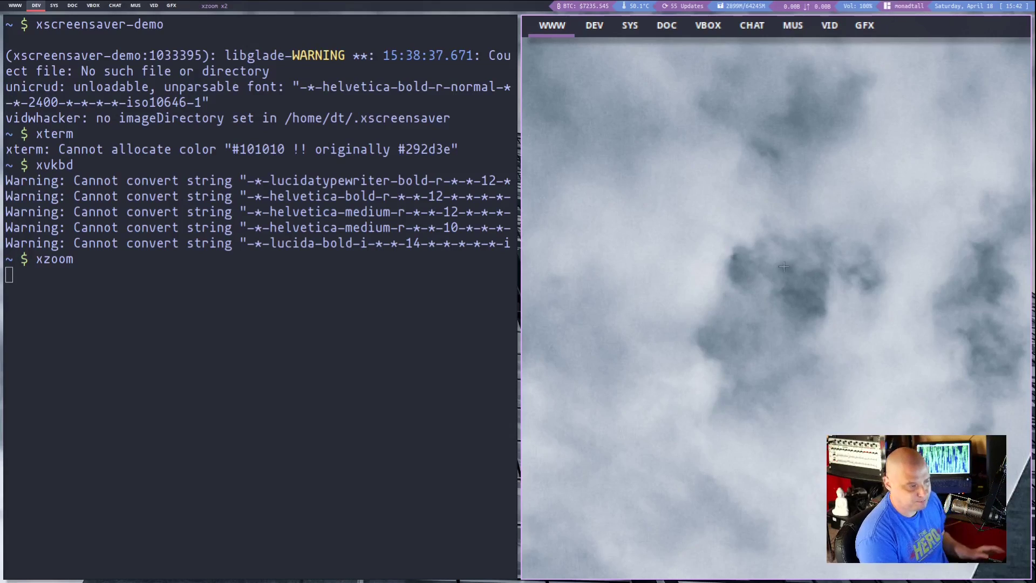
{"action": "left_click_drag", "start_coordinate": [841, 406], "coordinate": [787, 308]}
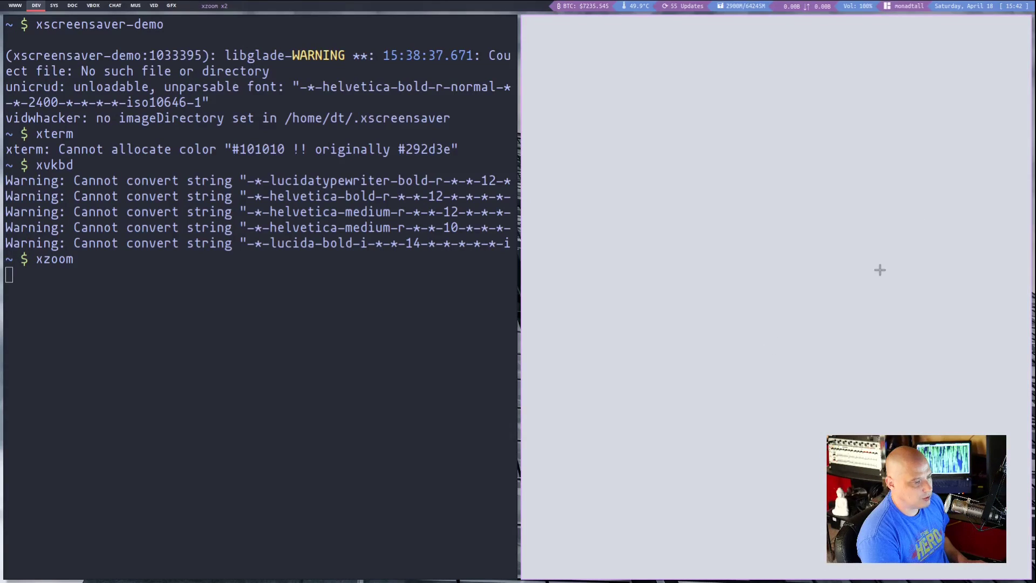
{"action": "left_click_drag", "start_coordinate": [881, 270], "coordinate": [811, 257]}
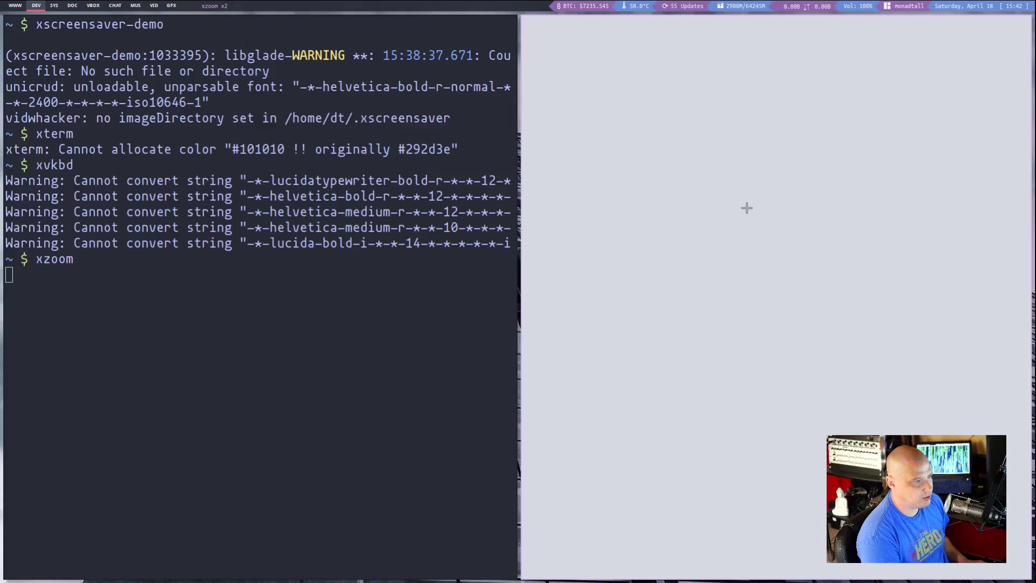
{"action": "left_click_drag", "start_coordinate": [788, 384], "coordinate": [638, 363]}
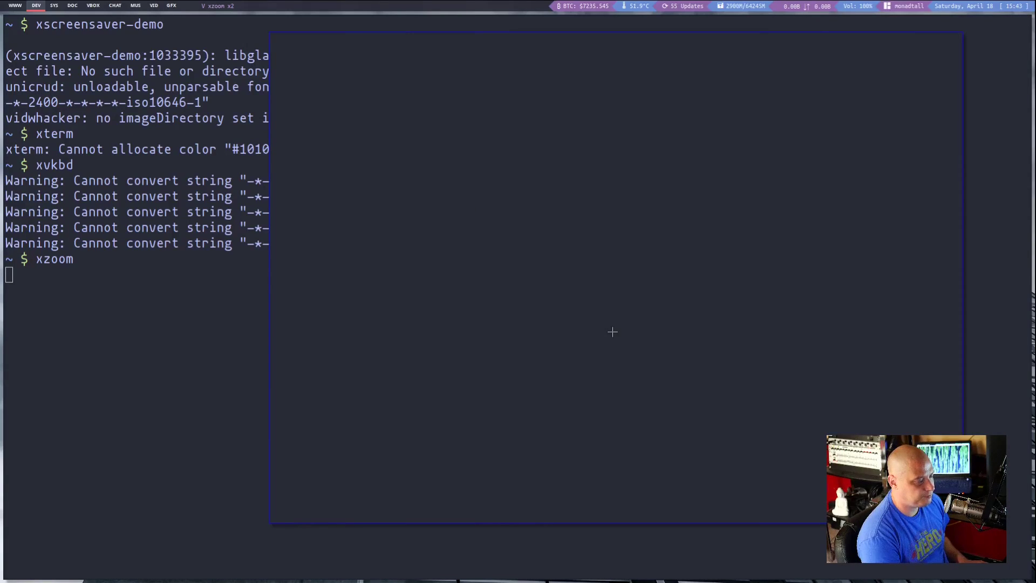
{"action": "key", "text": "super+shift+c"}
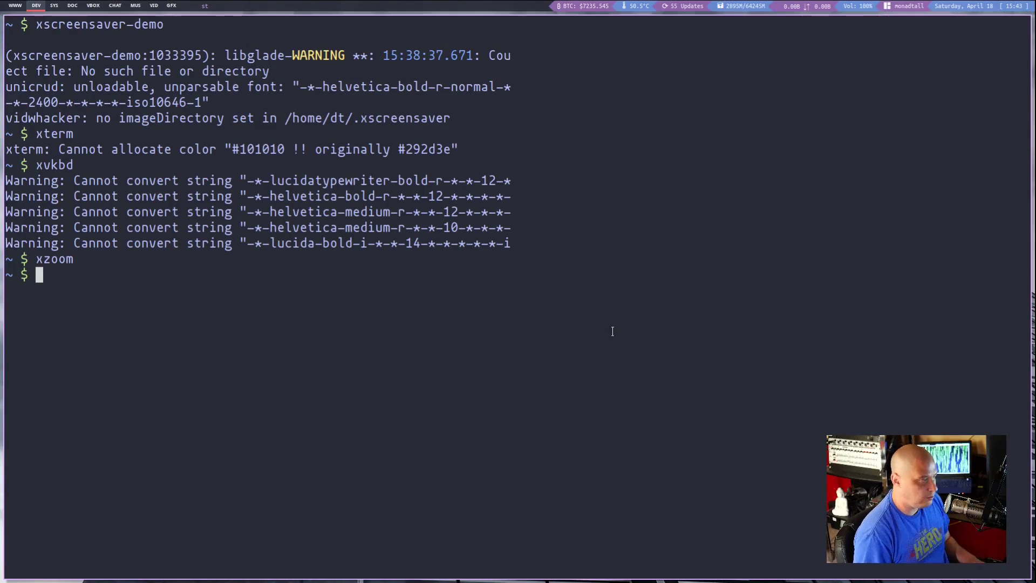
Step: Rerun xzoom from history and magnify the layout name and date in the top bar
{"action": "key", "text": "Up"}
{"action": "key", "text": "Return"}
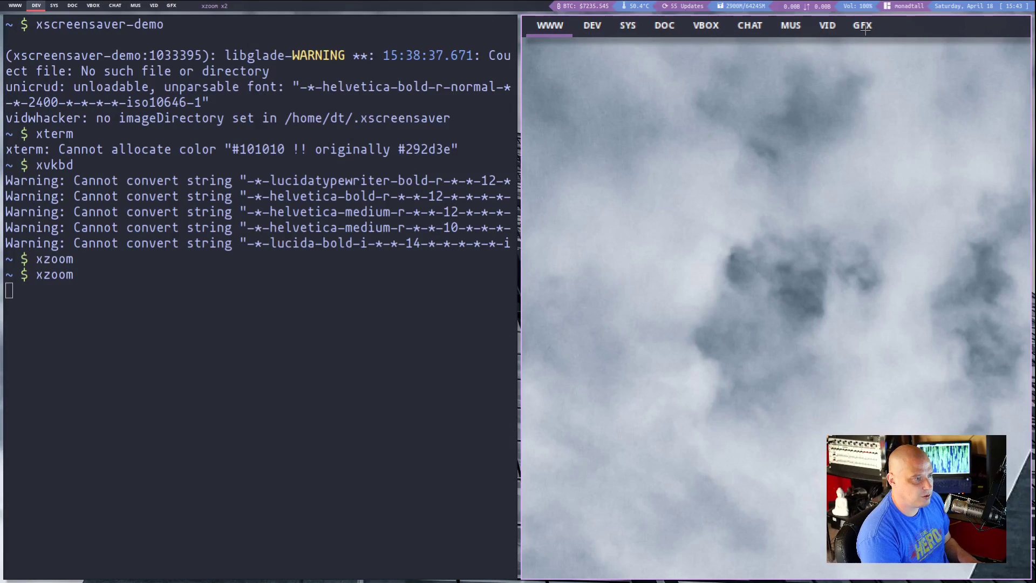
{"action": "left_click_drag", "start_coordinate": [865, 31], "coordinate": [813, 216]}
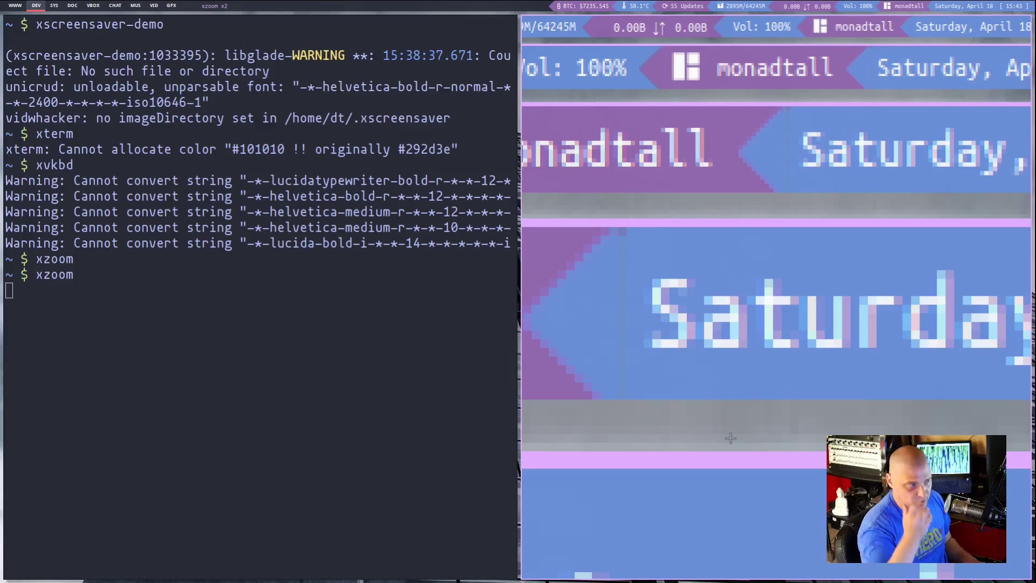
Step: Close xzoom, then read the xzoom man page briefly and quit it
{"action": "key", "text": "super+shift+c"}
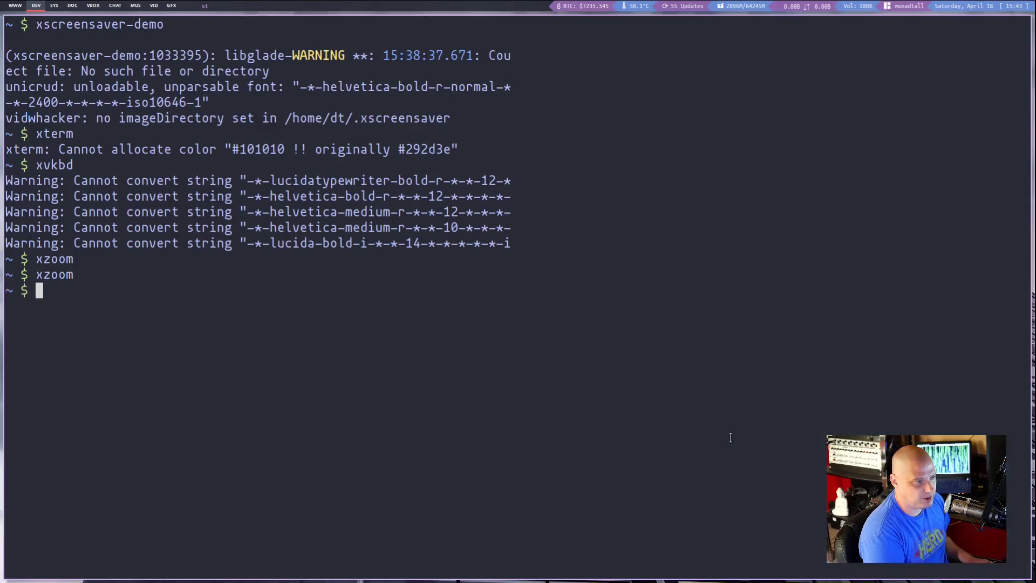
{"action": "type", "text": "man "}
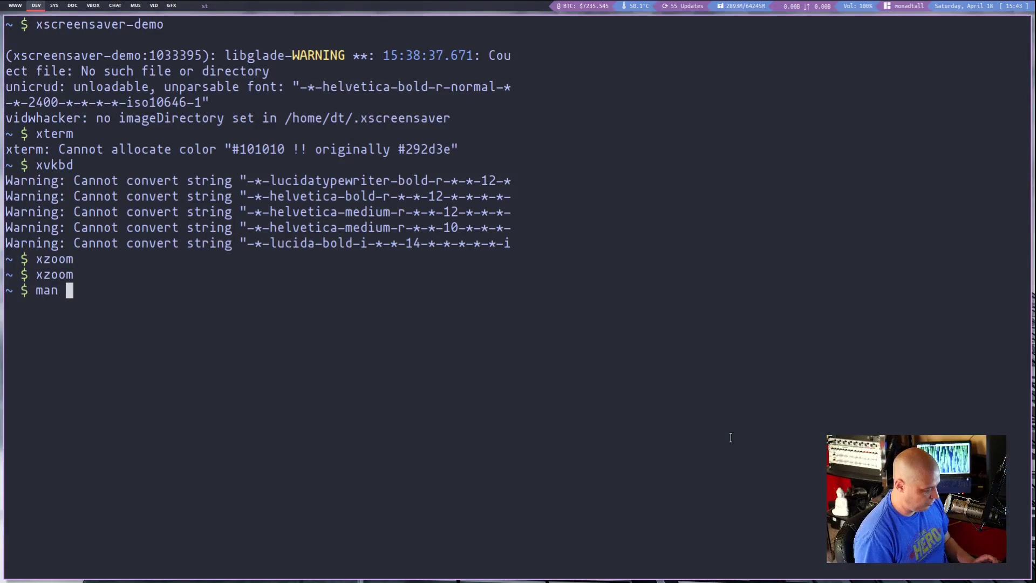
{"action": "type", "text": "xzoom"}
{"action": "key", "text": "Return"}
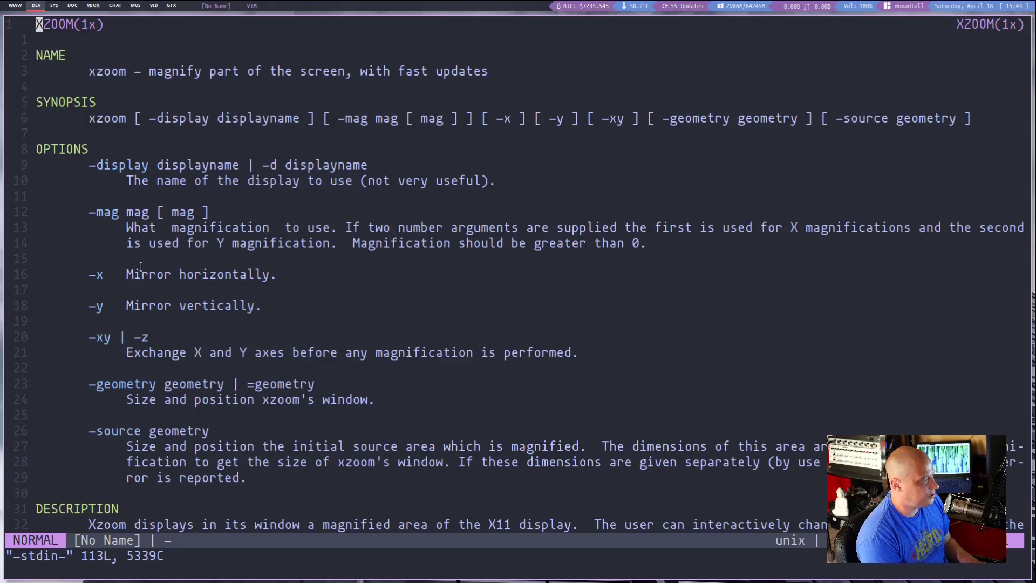
{"action": "key", "text": "j"}
{"action": "key", "text": "j"}
{"action": "key", "text": "j"}
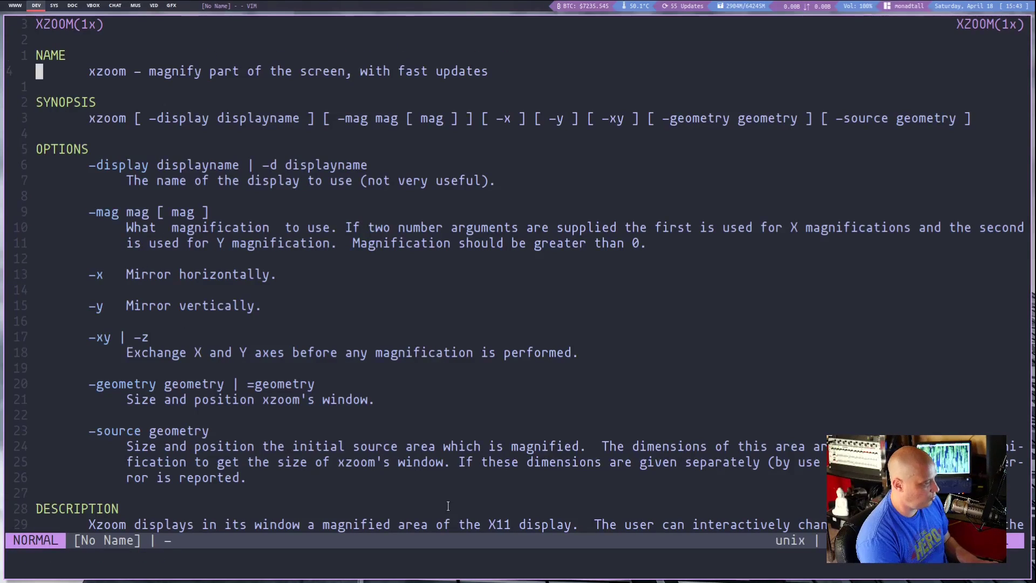
{"action": "key", "text": "q"}
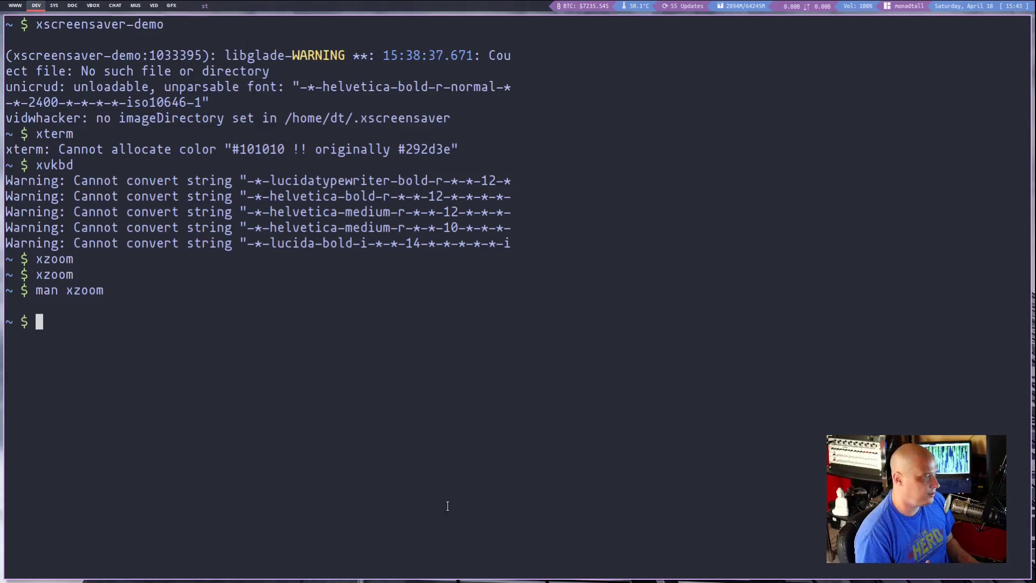